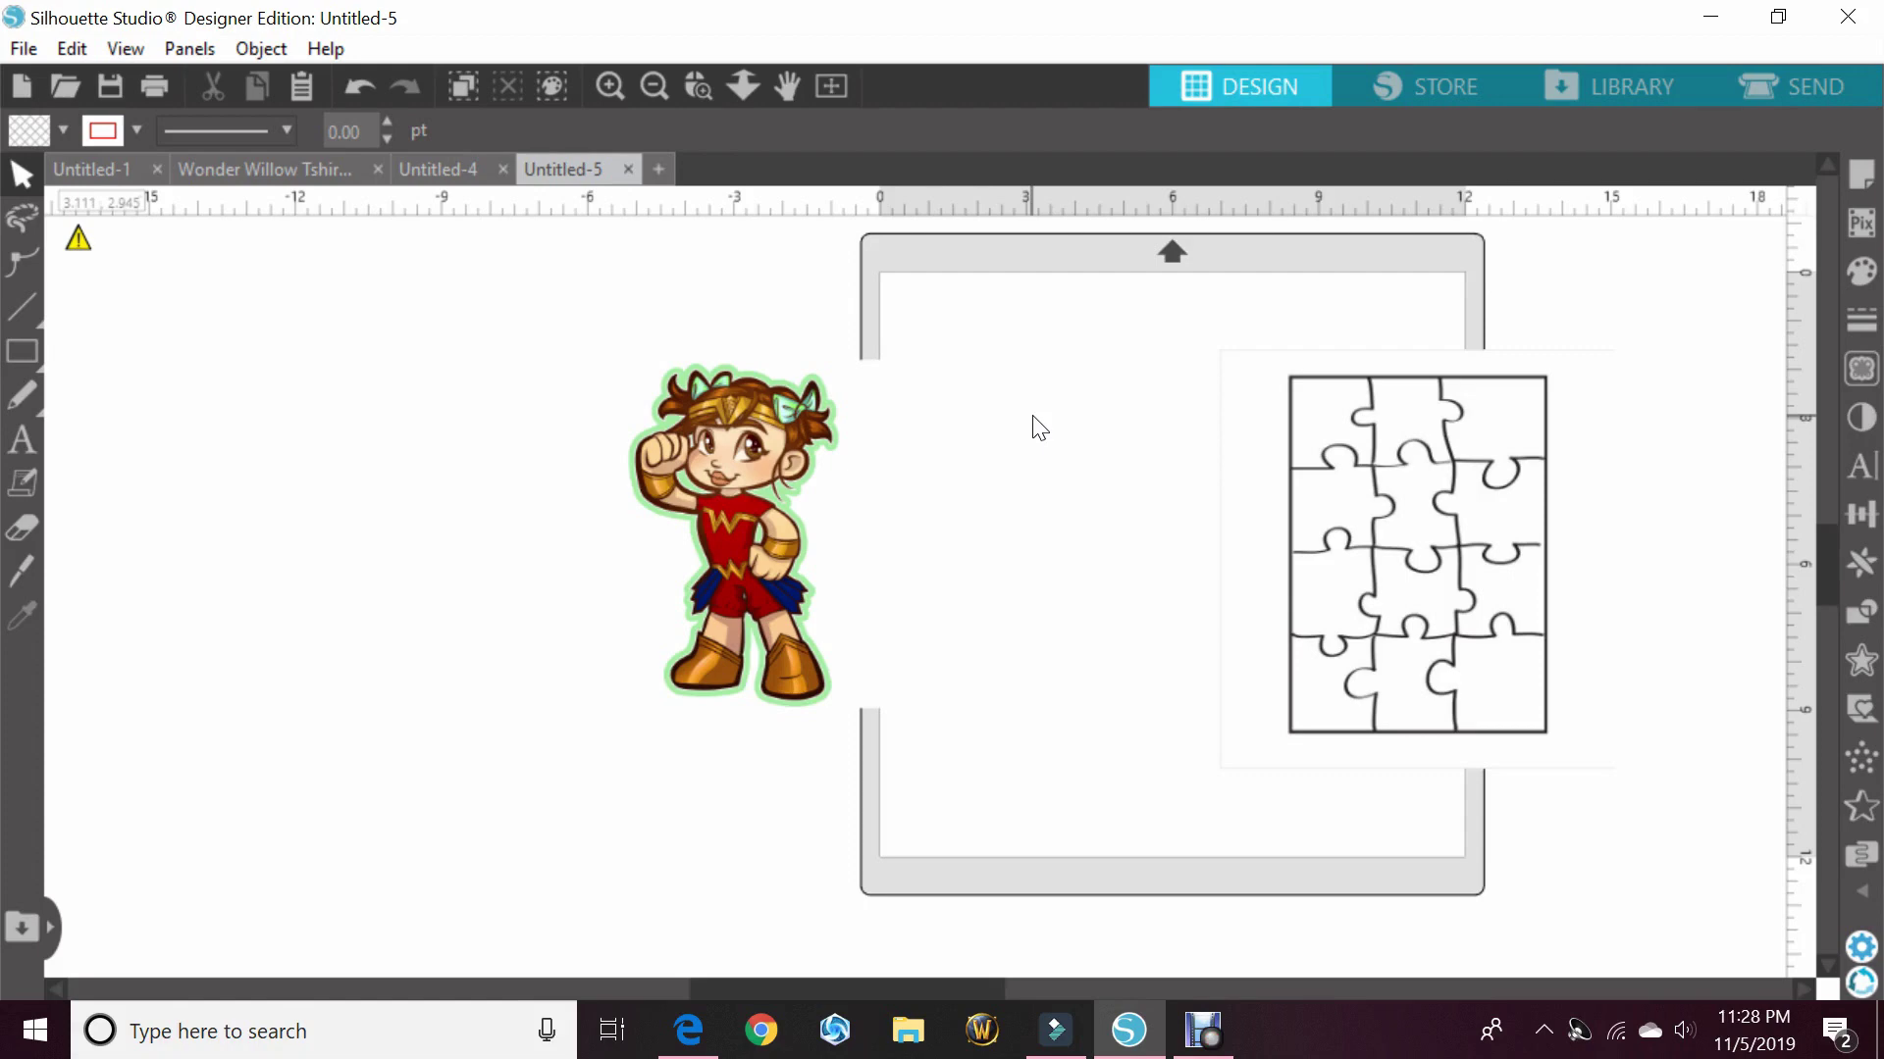
- Shift the character image left of the mat and drag the puzzle template image onto the cutting mat
left_click_drag(849, 408, 663, 394)
left_click(1459, 491)
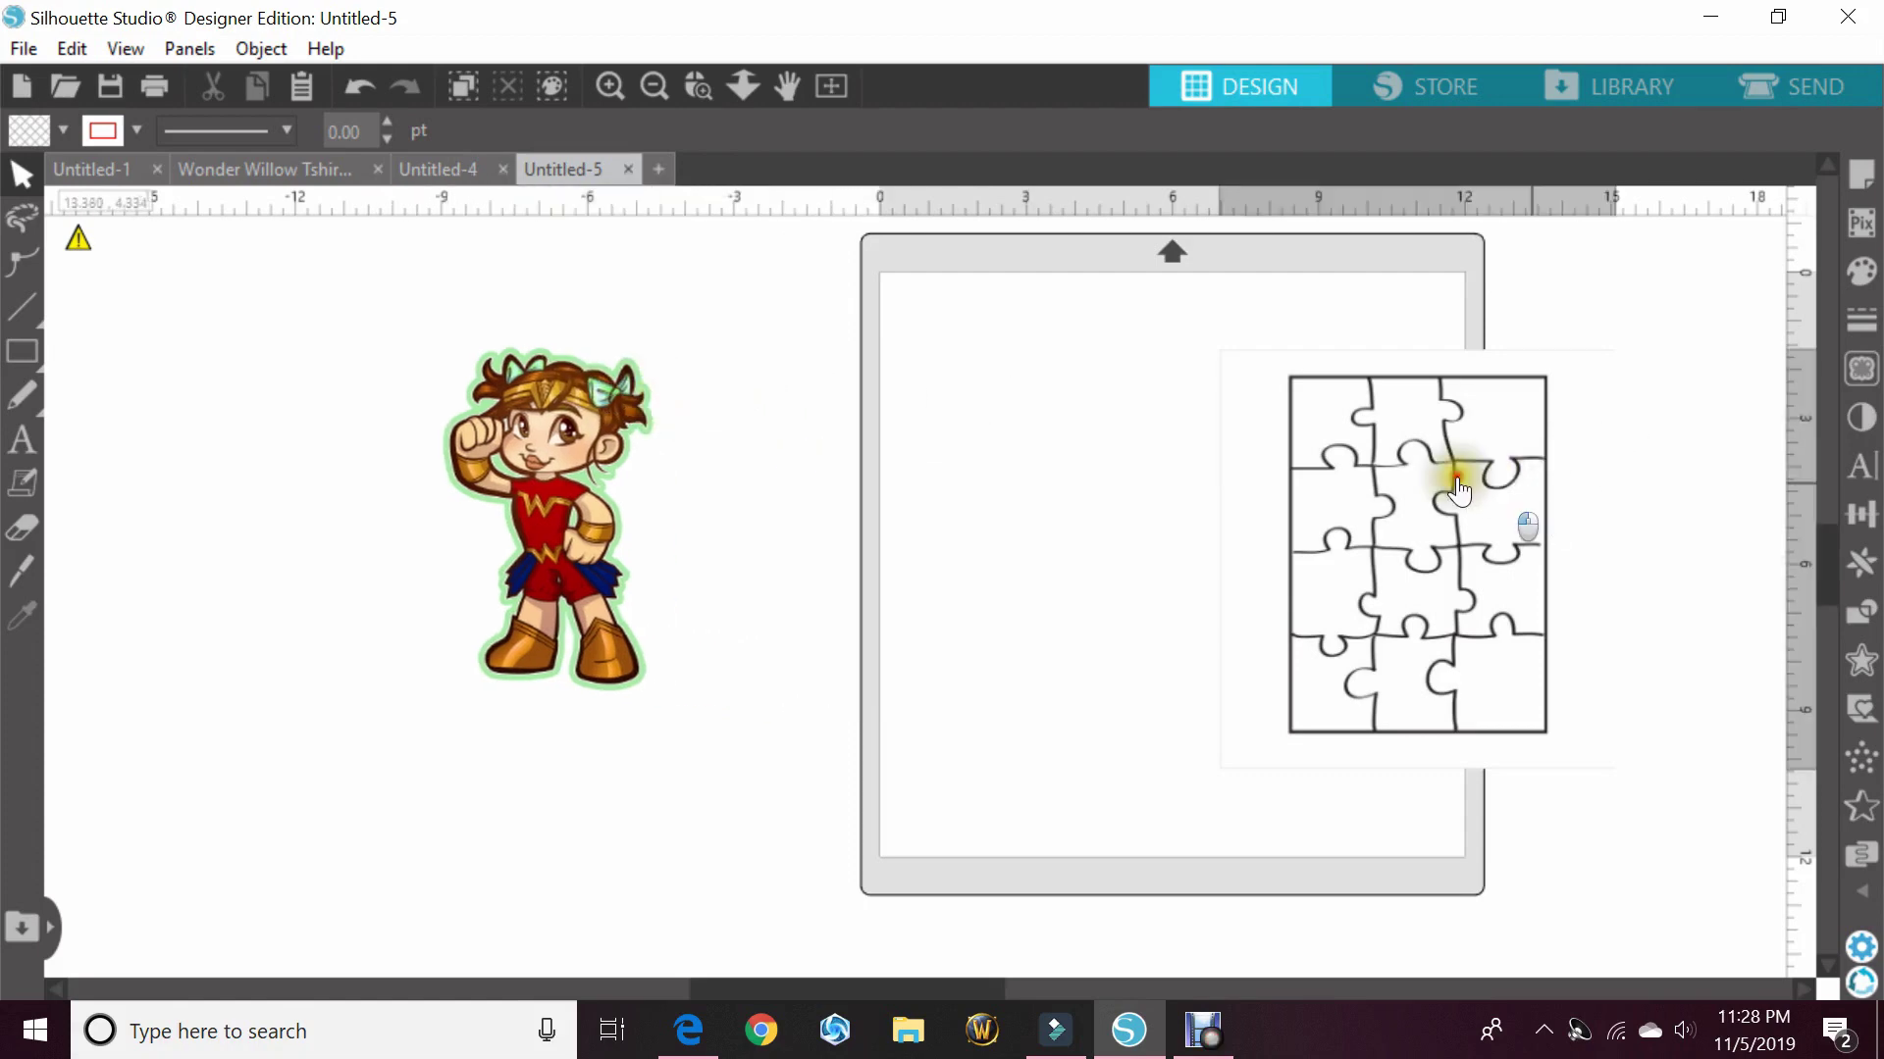
left_click_drag(1458, 490, 1236, 460)
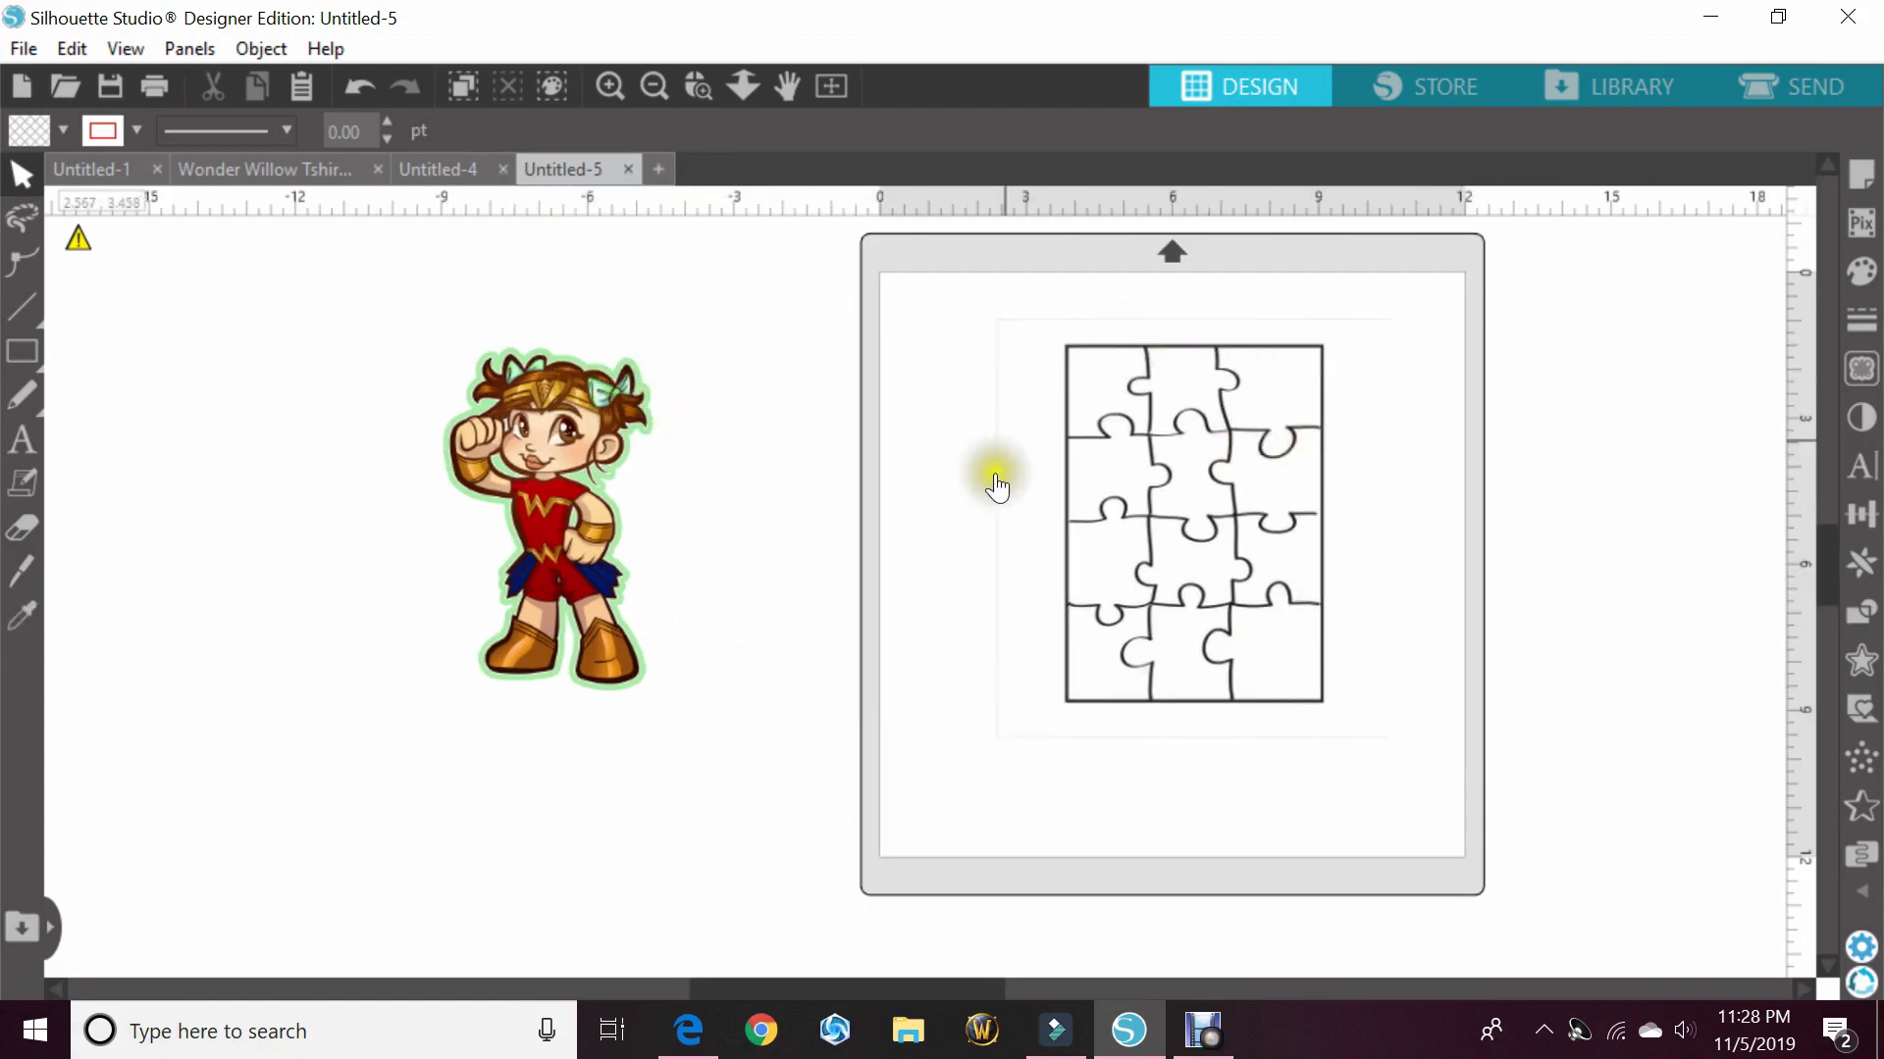
- Mark a trace area around the puzzle template and trace it at a 75% threshold
left_click(1864, 383)
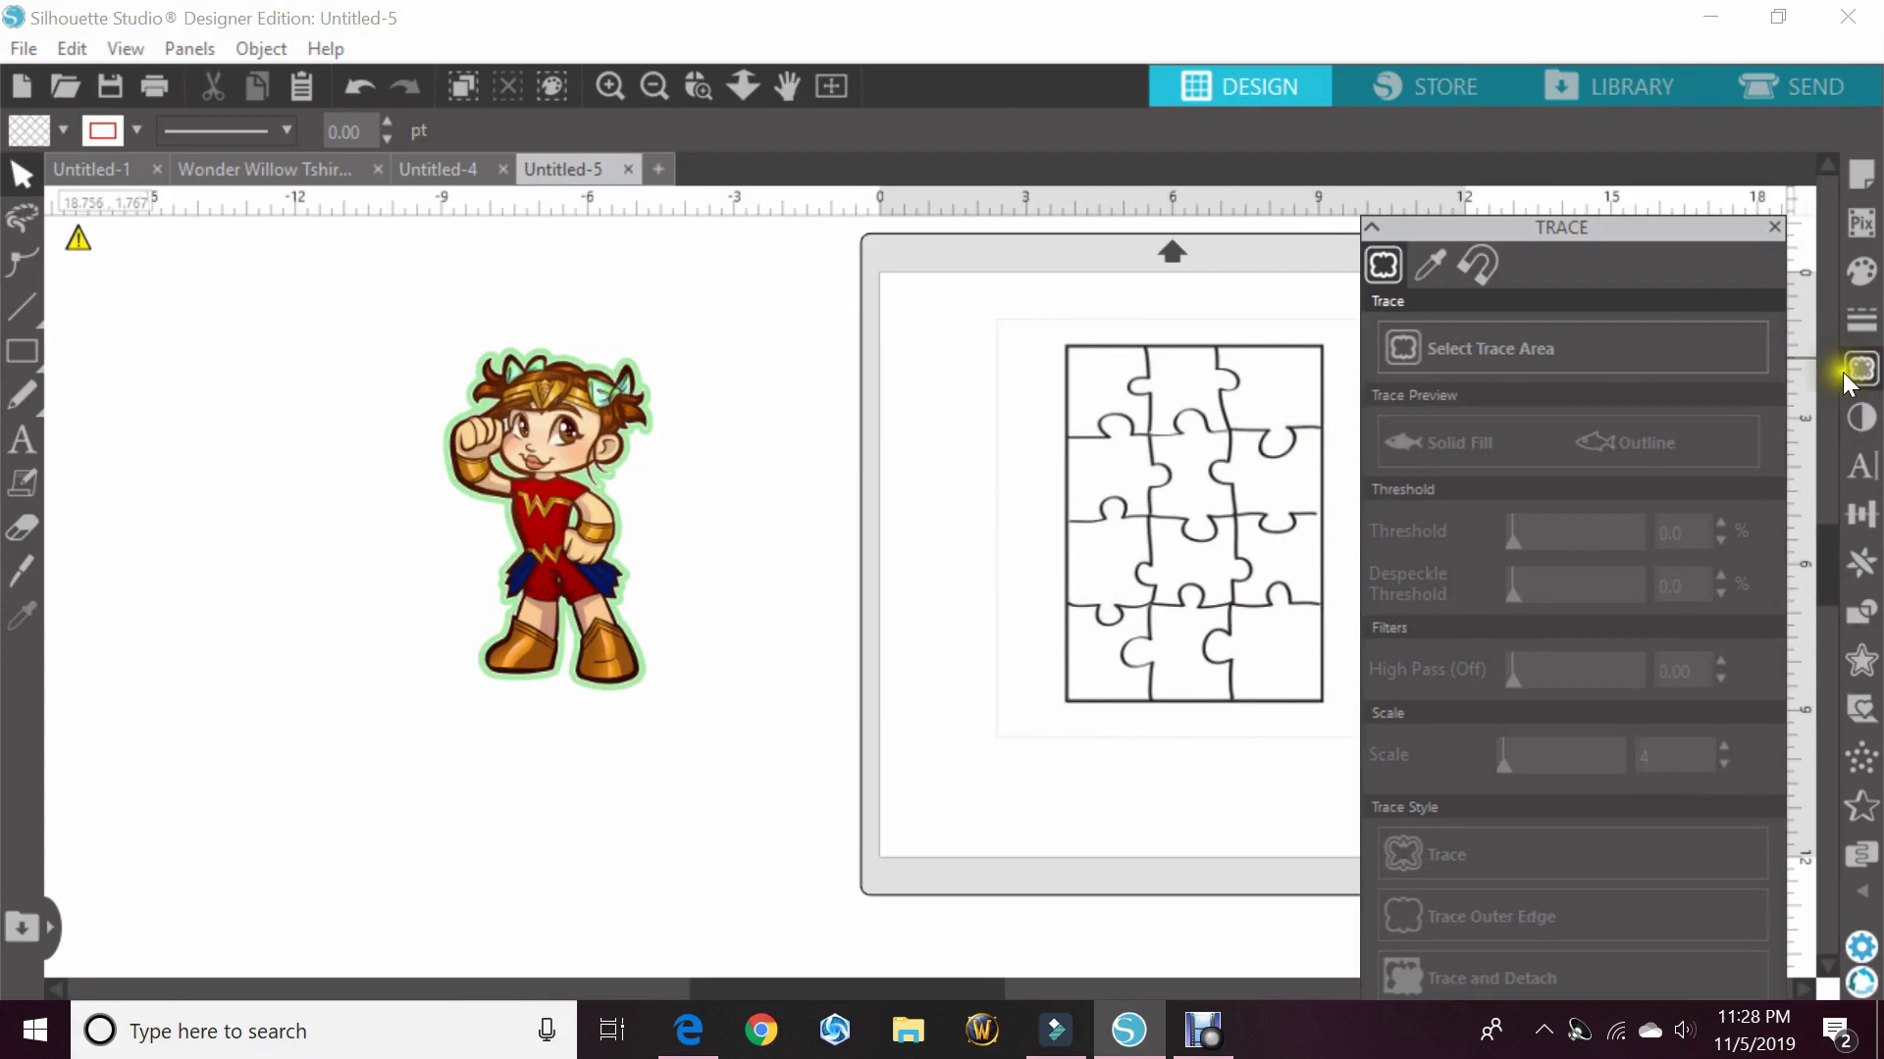
left_click(1517, 351)
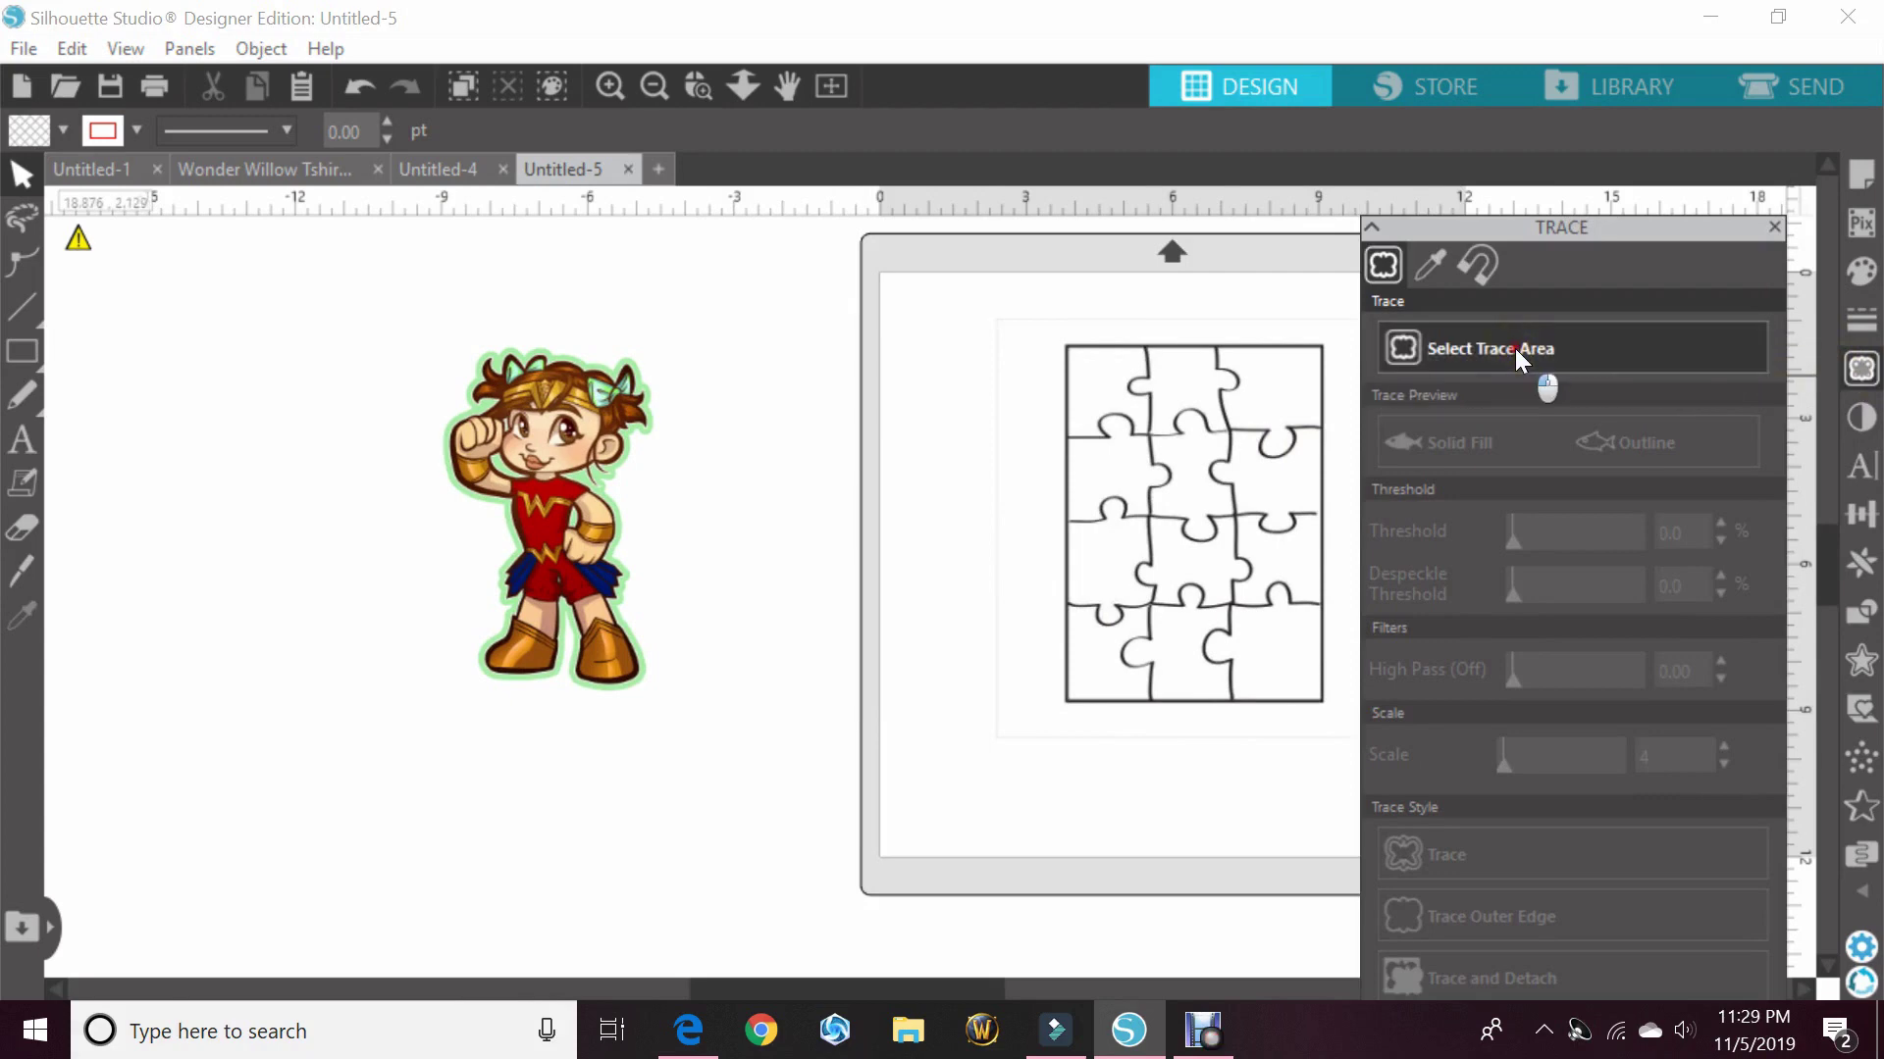
mouse_move(1019, 321)
left_mouse_down()
mouse_move(1158, 433)
mouse_move(1270, 685)
mouse_move(1344, 730)
left_mouse_up()
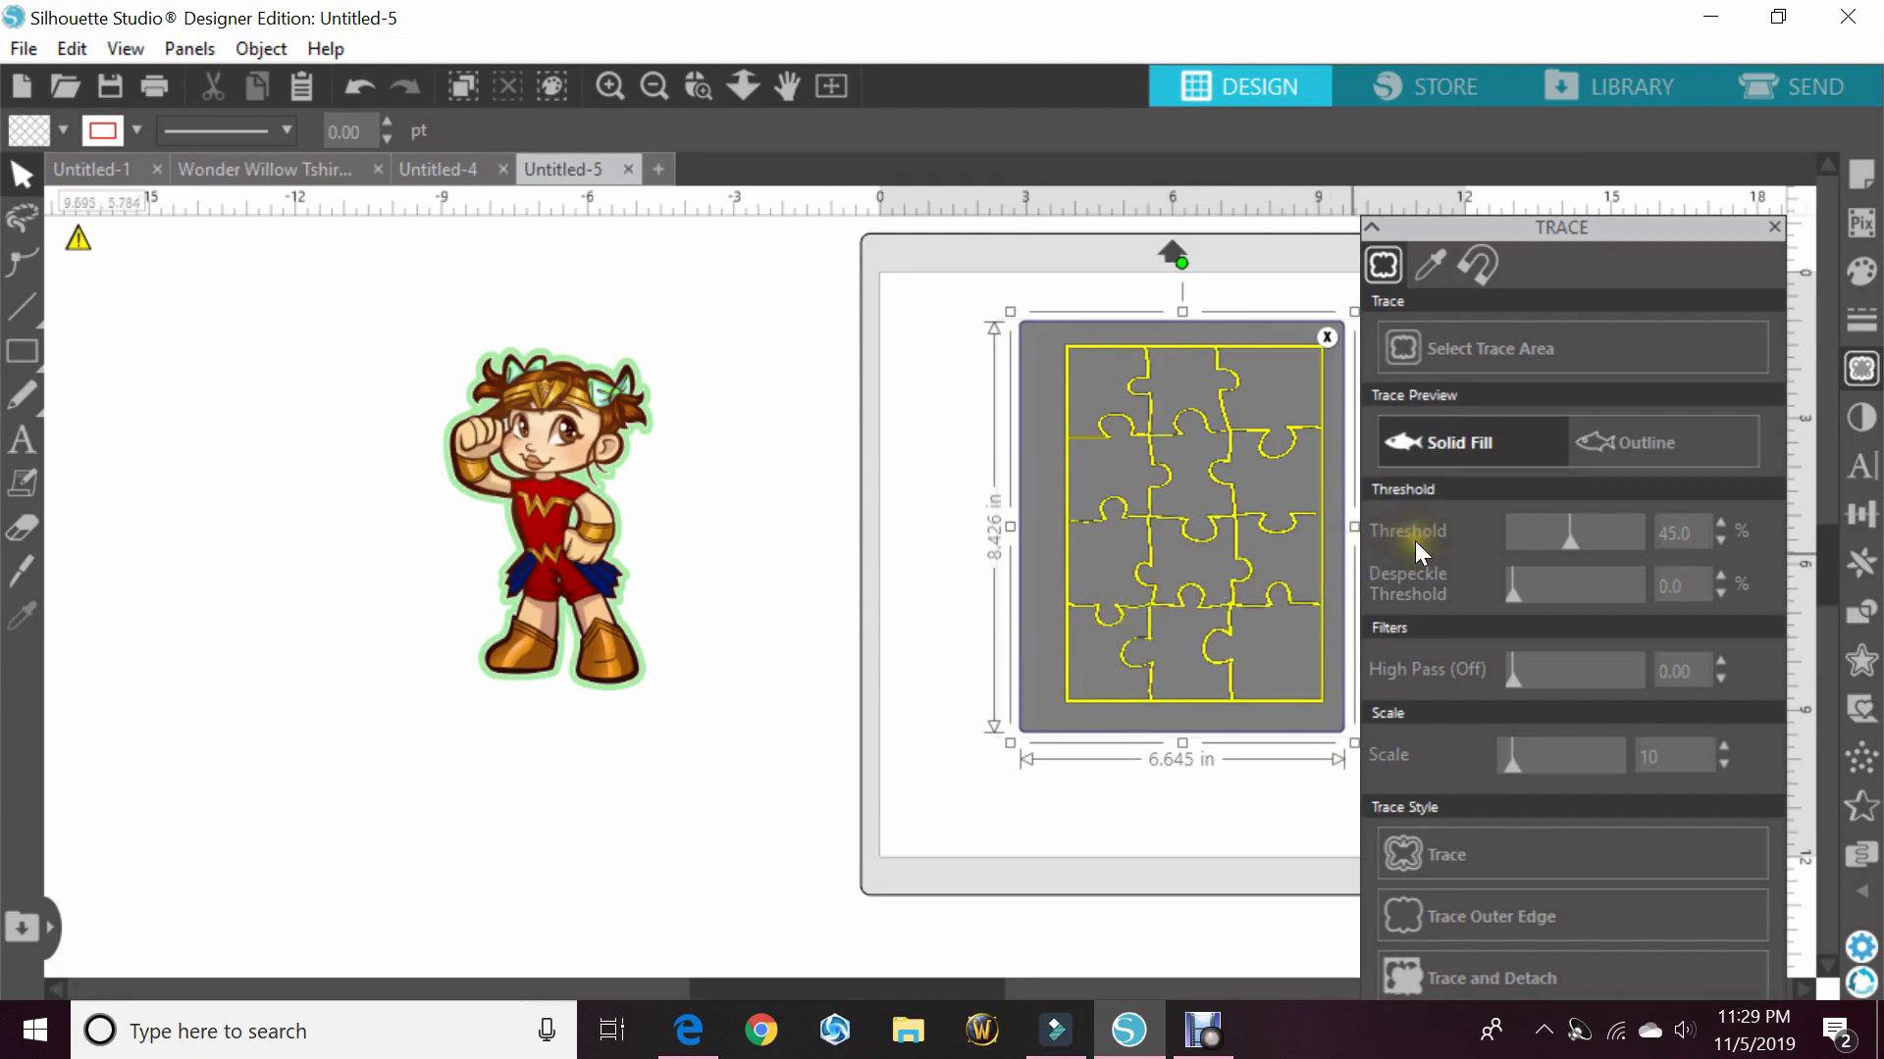
double_click(1678, 531)
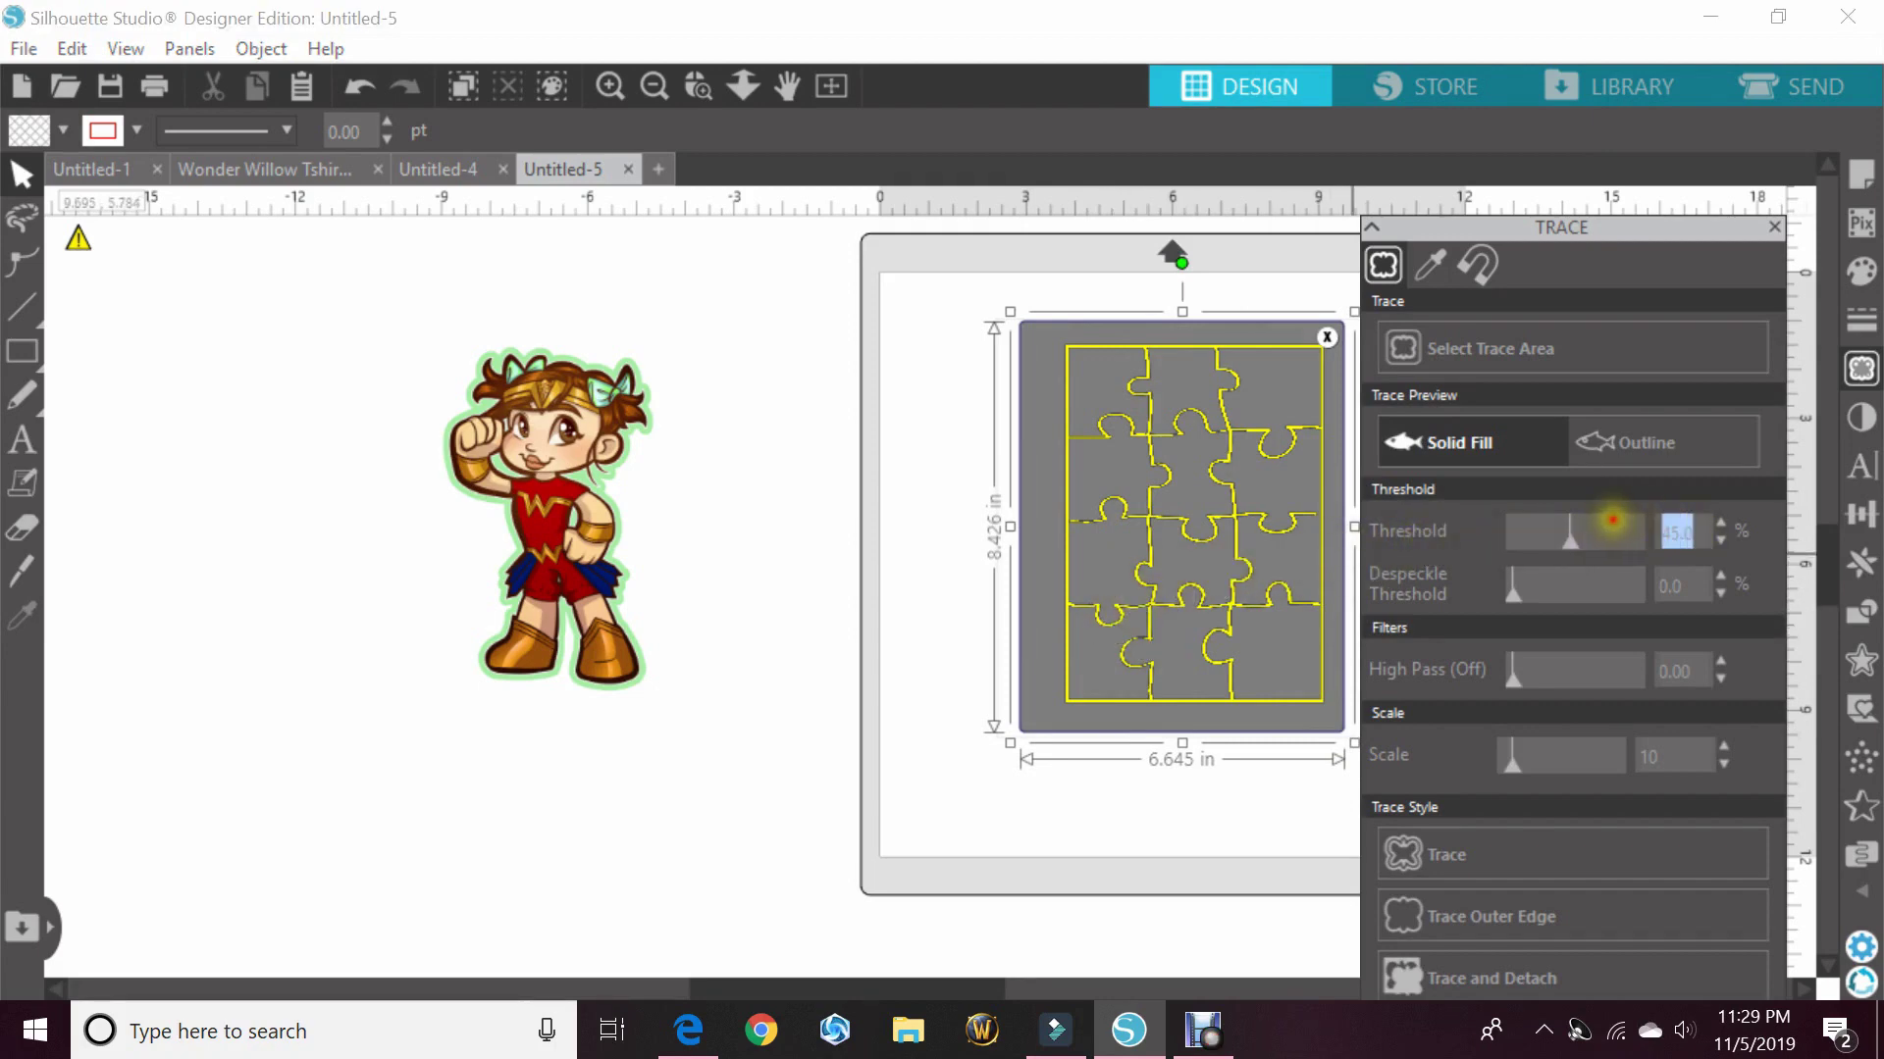
type("75")
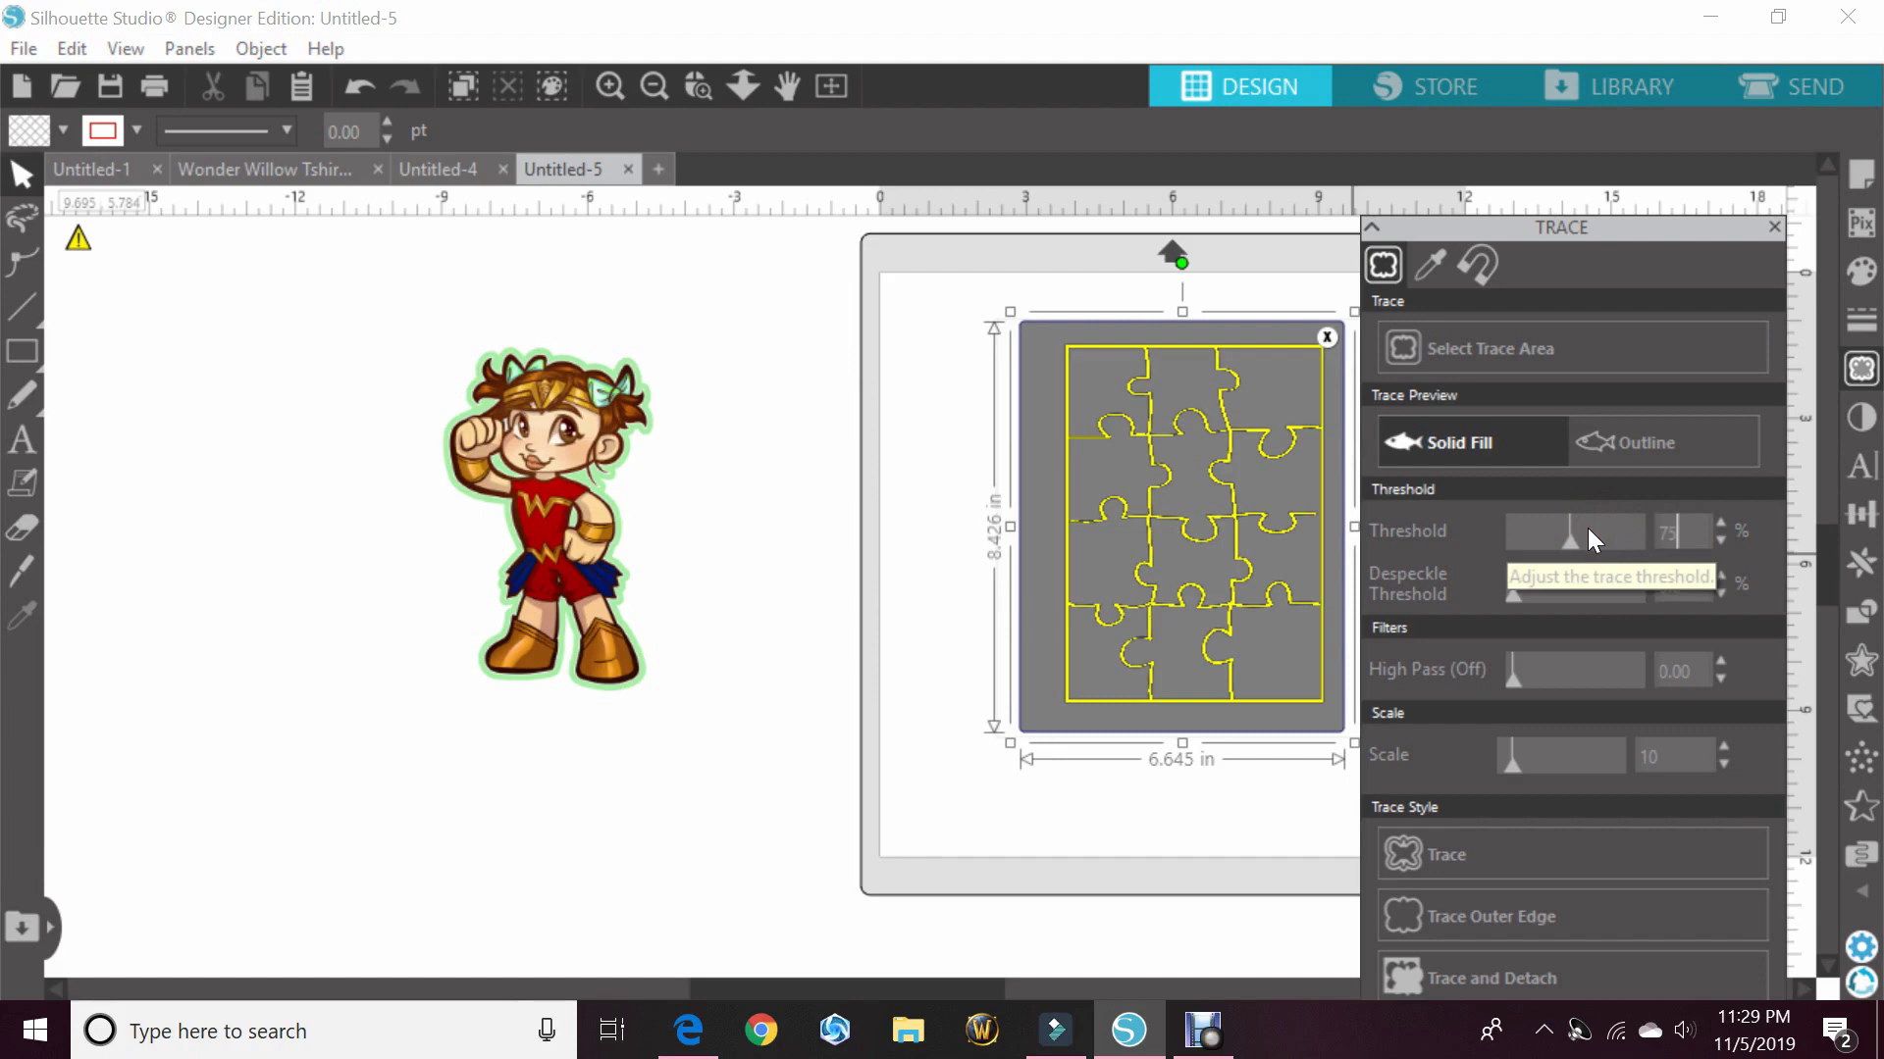
key("Return")
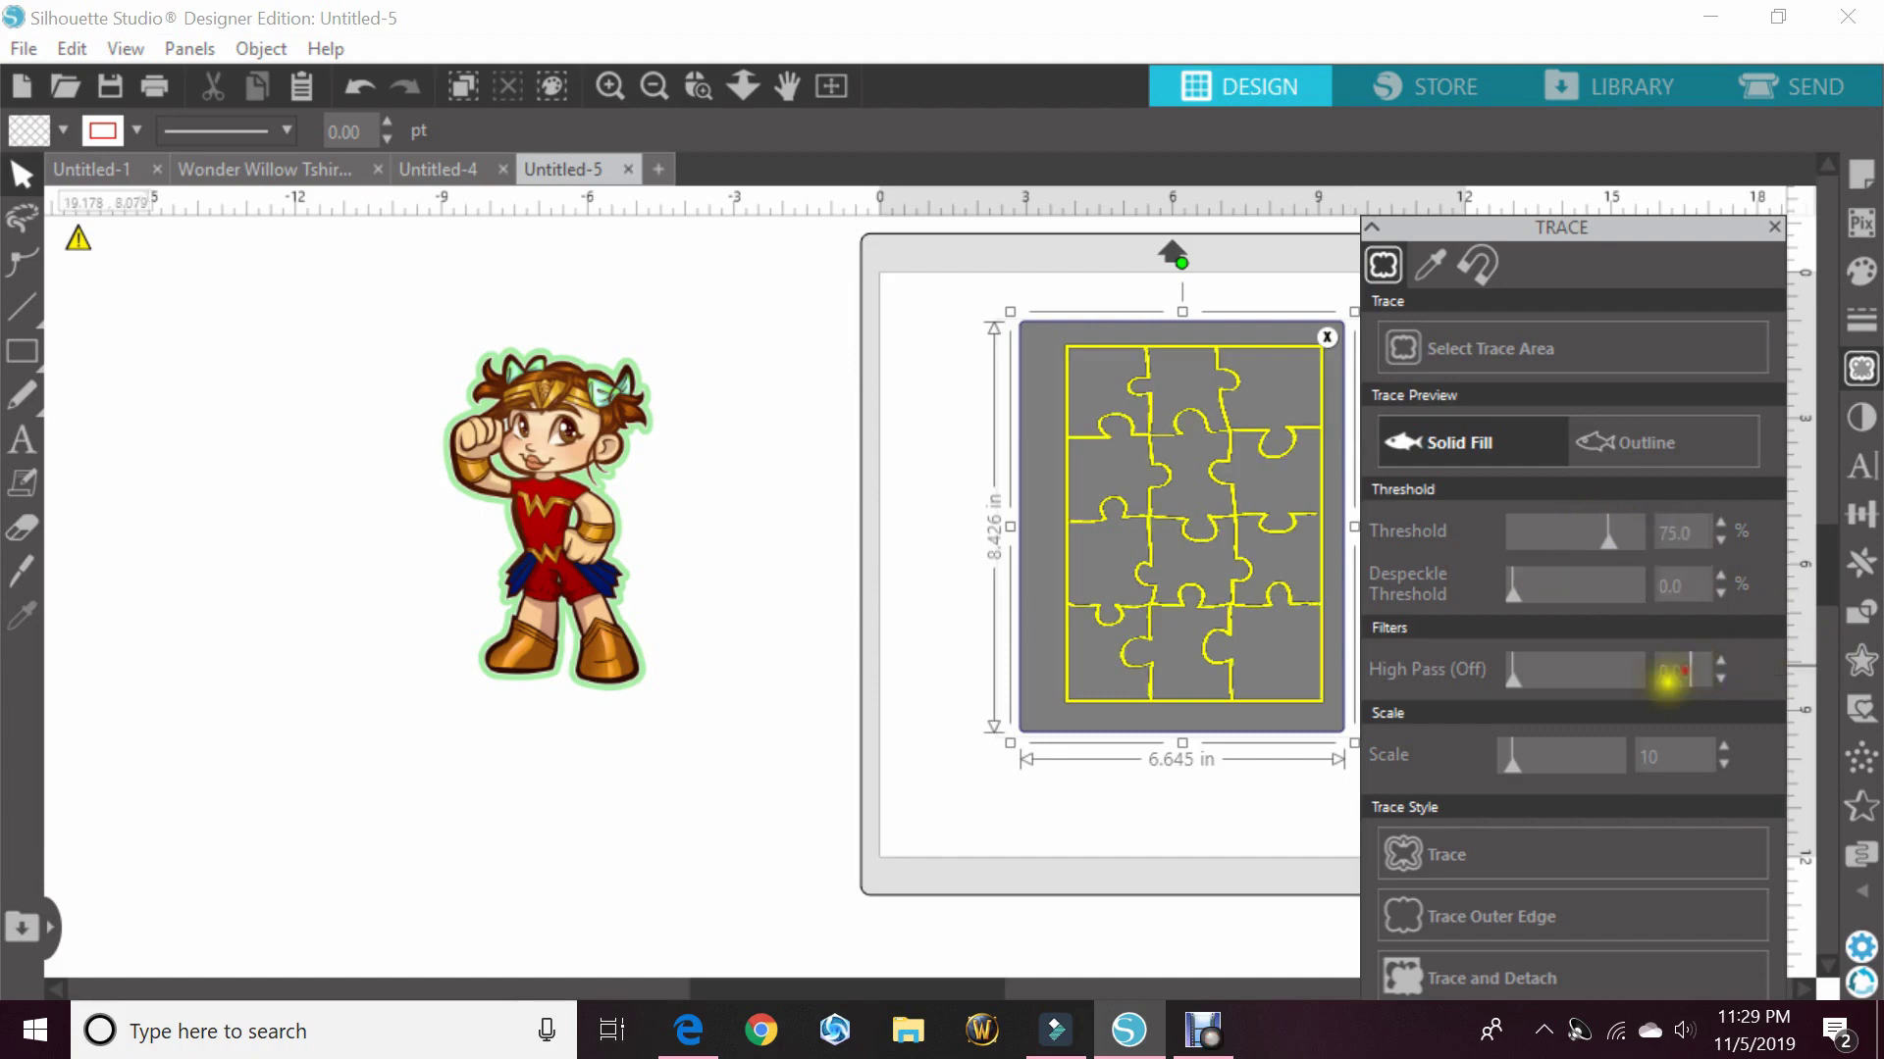
left_click(1523, 860)
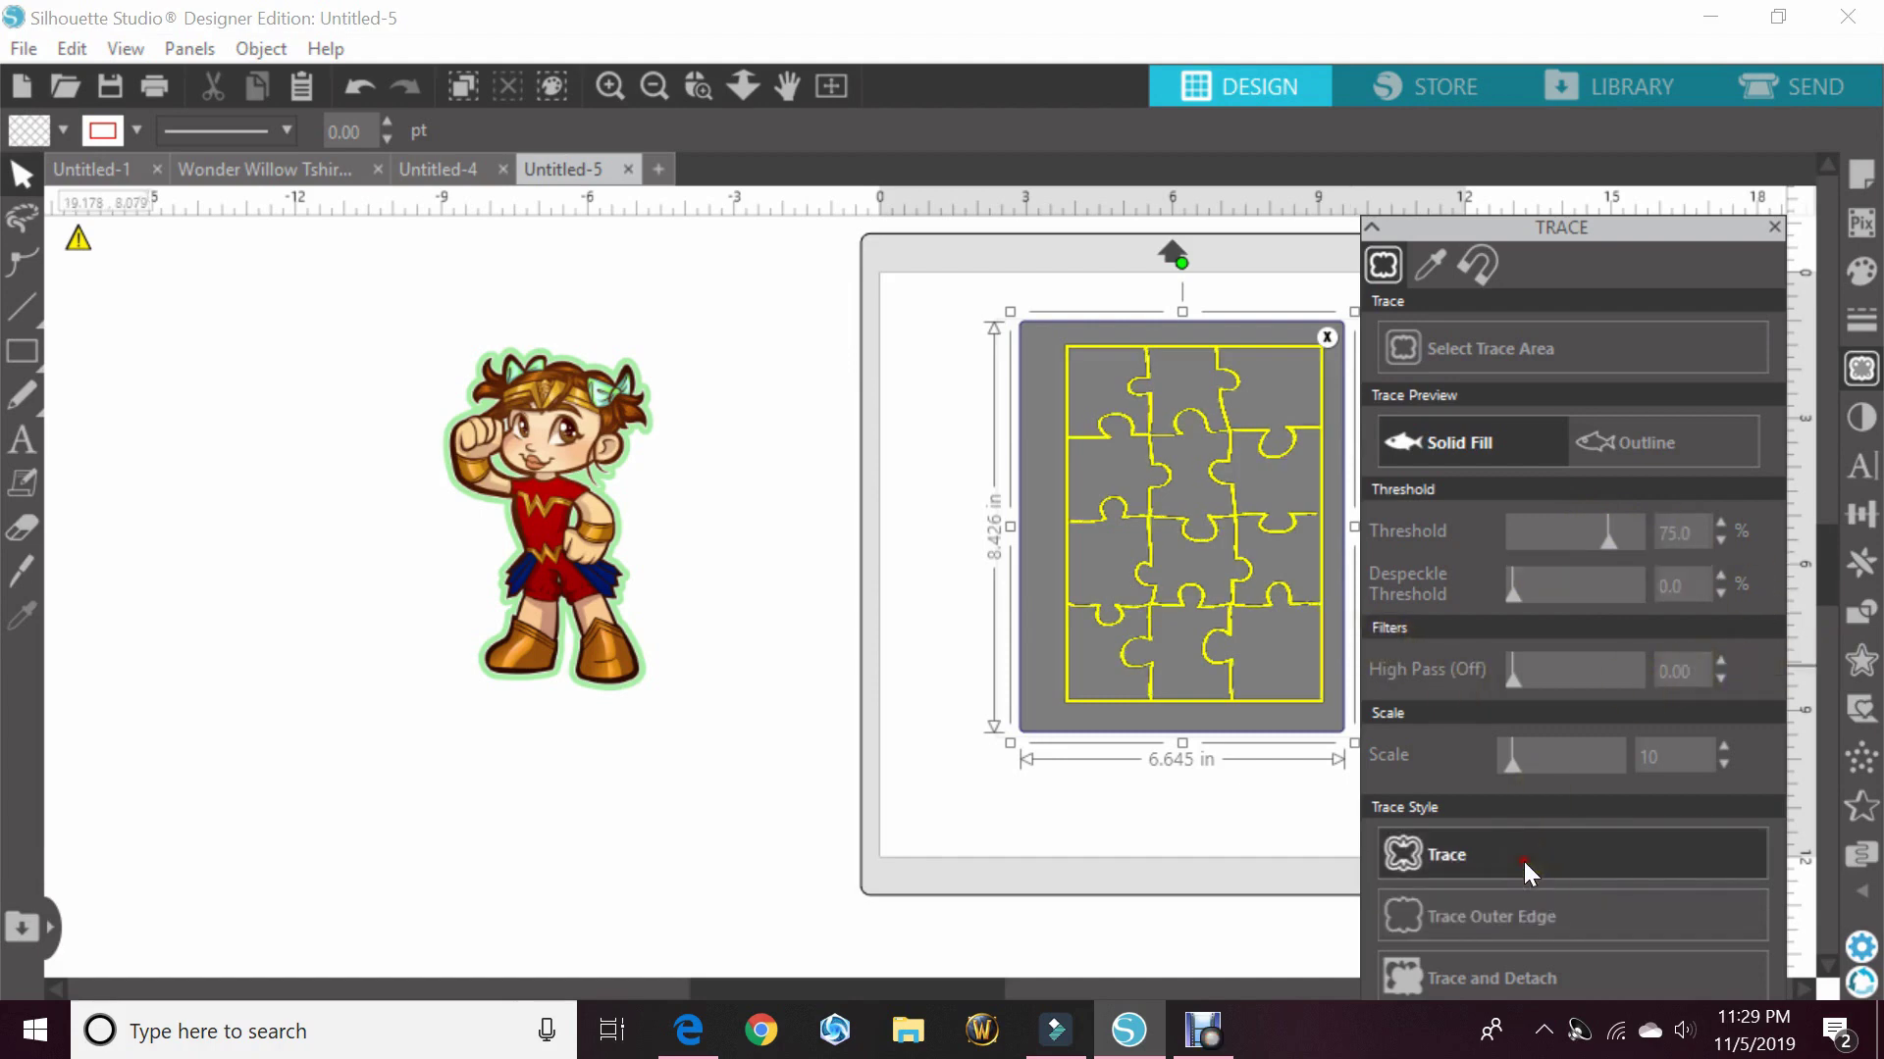
- Delete the original puzzle image and release the traced puzzle's compound path into separate paths
left_click(1774, 230)
mouse_move(1010, 718)
left_mouse_down()
mouse_move(820, 769)
mouse_move(715, 748)
mouse_move(694, 824)
left_mouse_up()
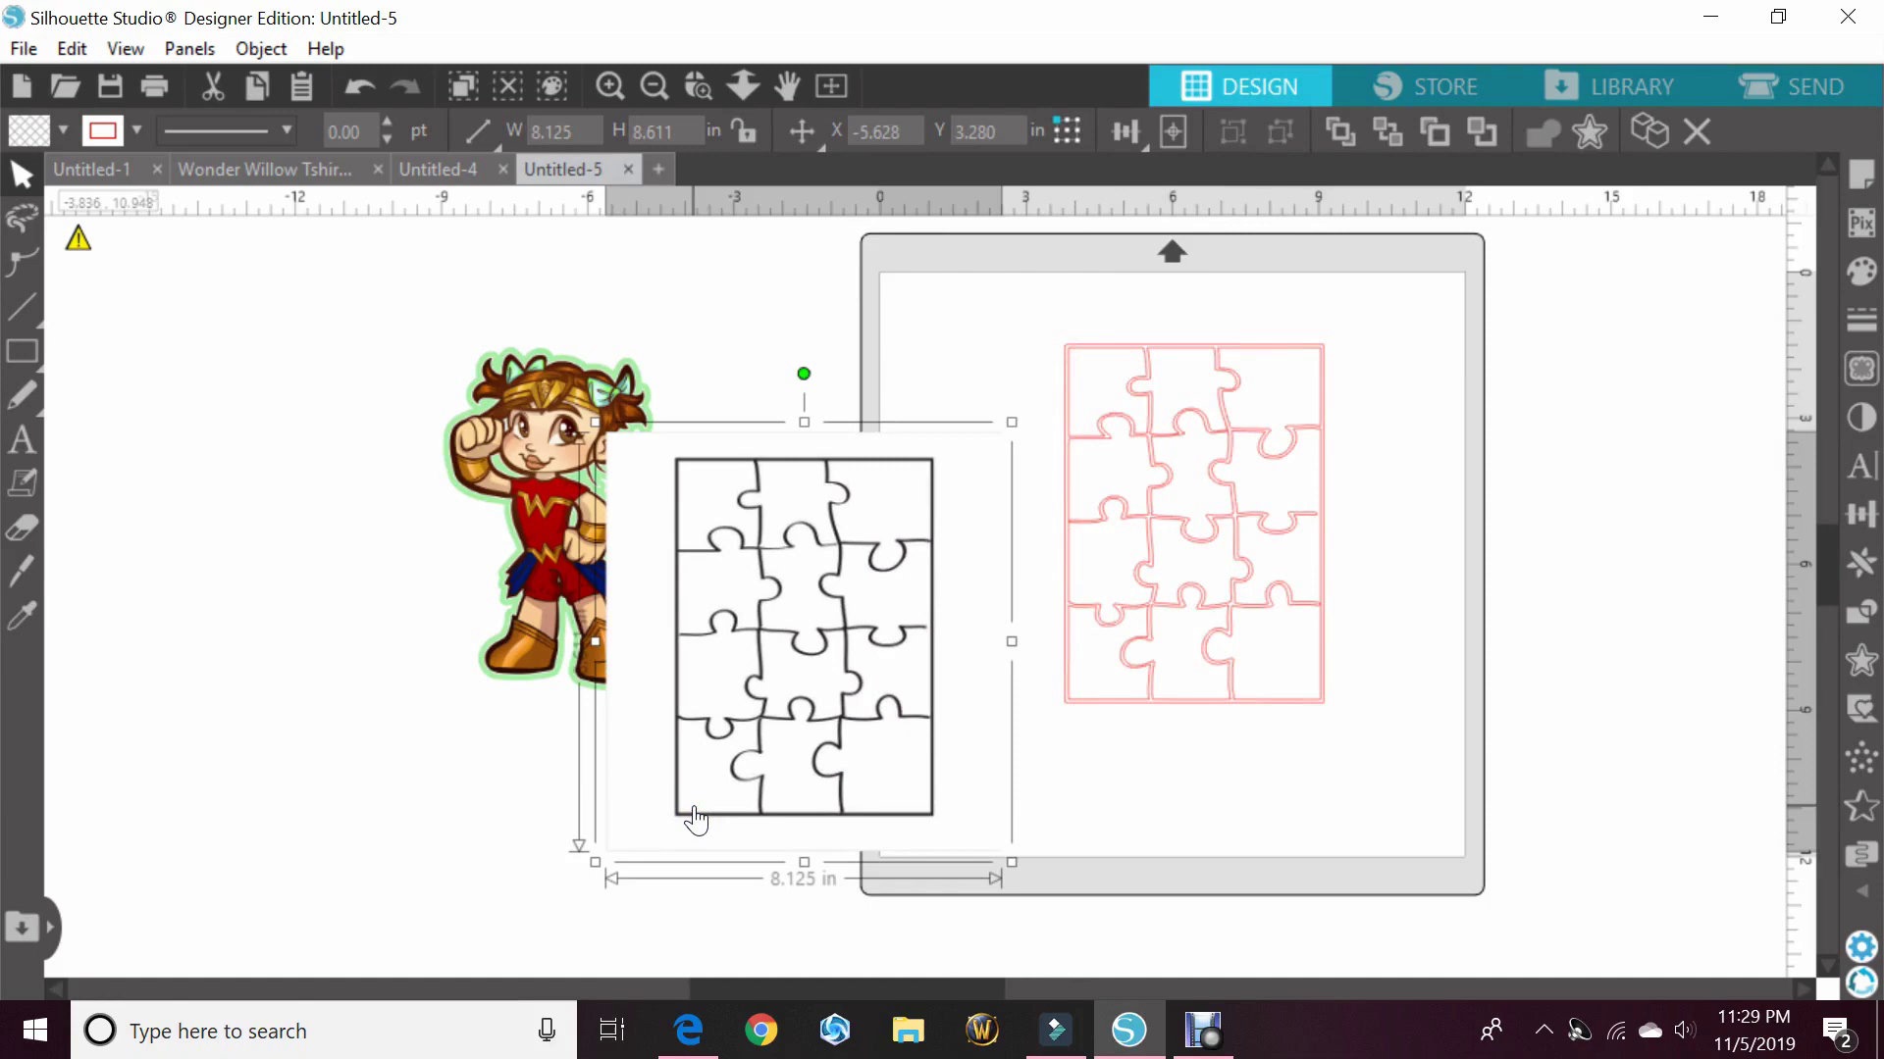
key("Delete")
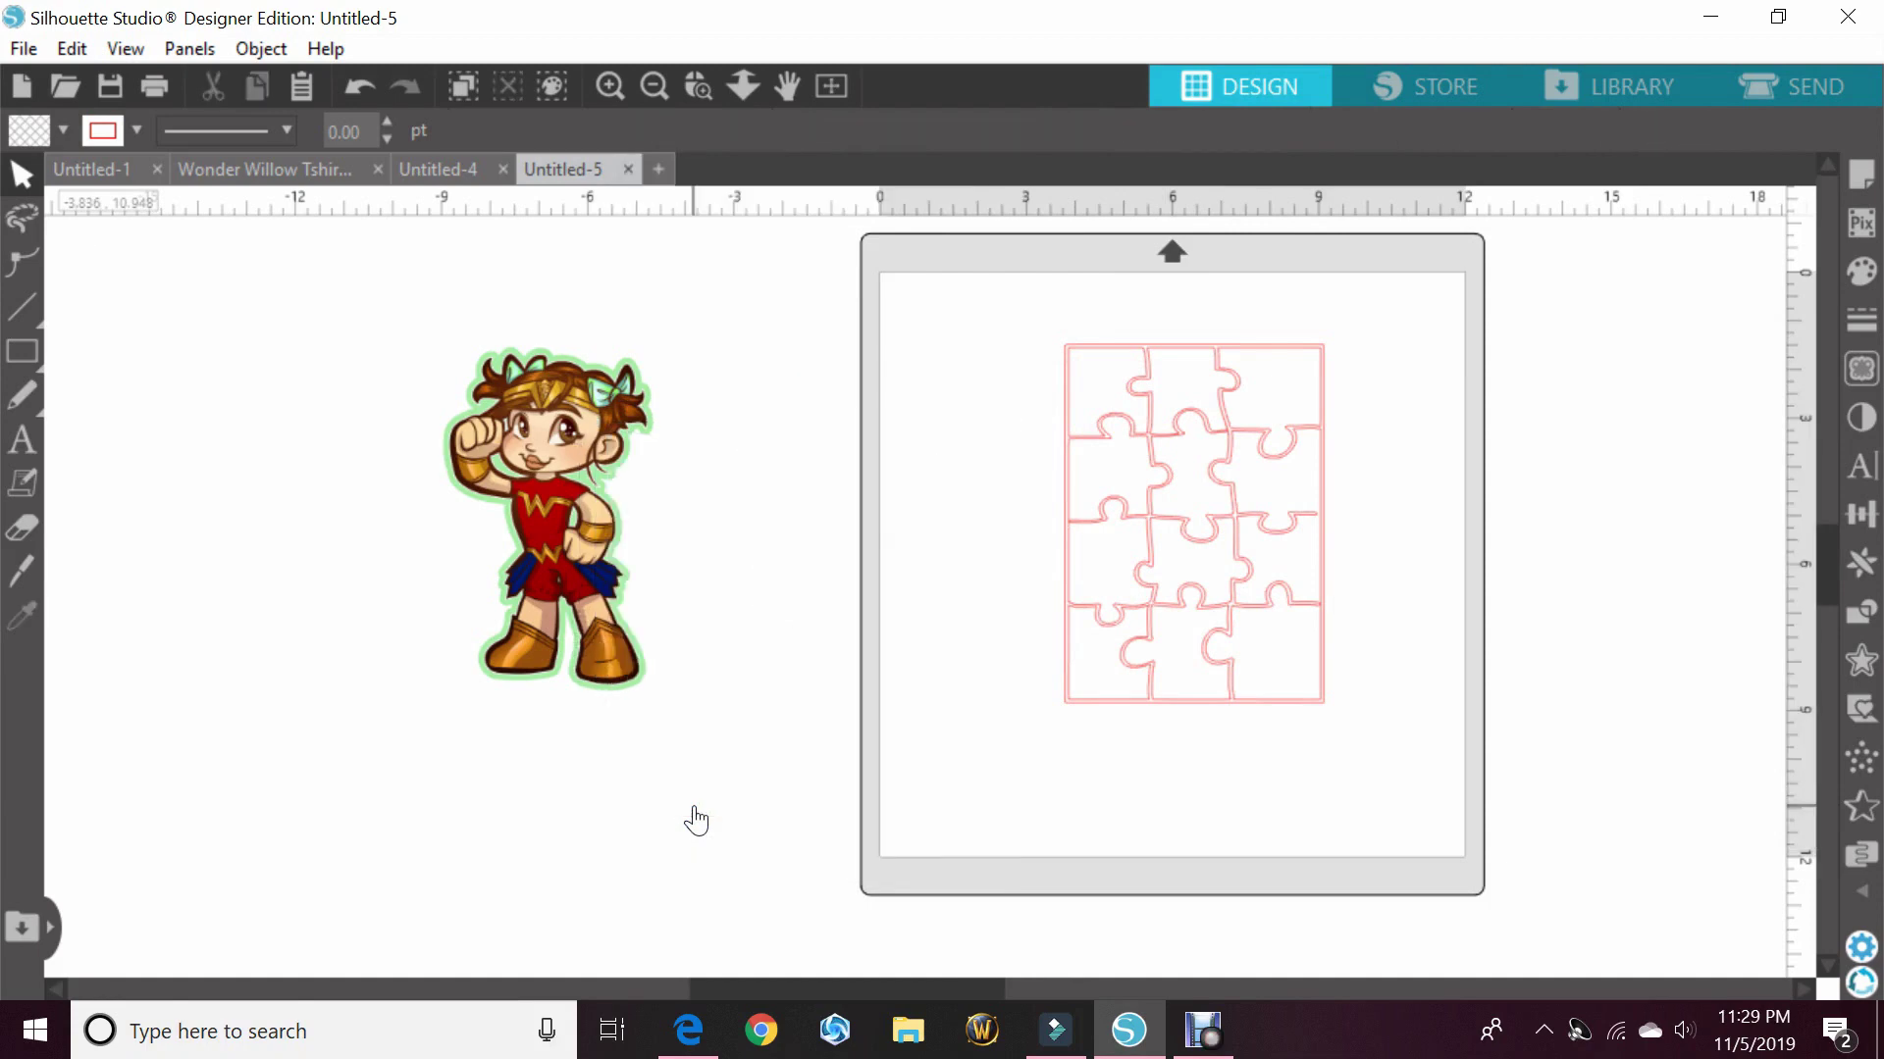
left_click(1312, 575)
right_click(1241, 588)
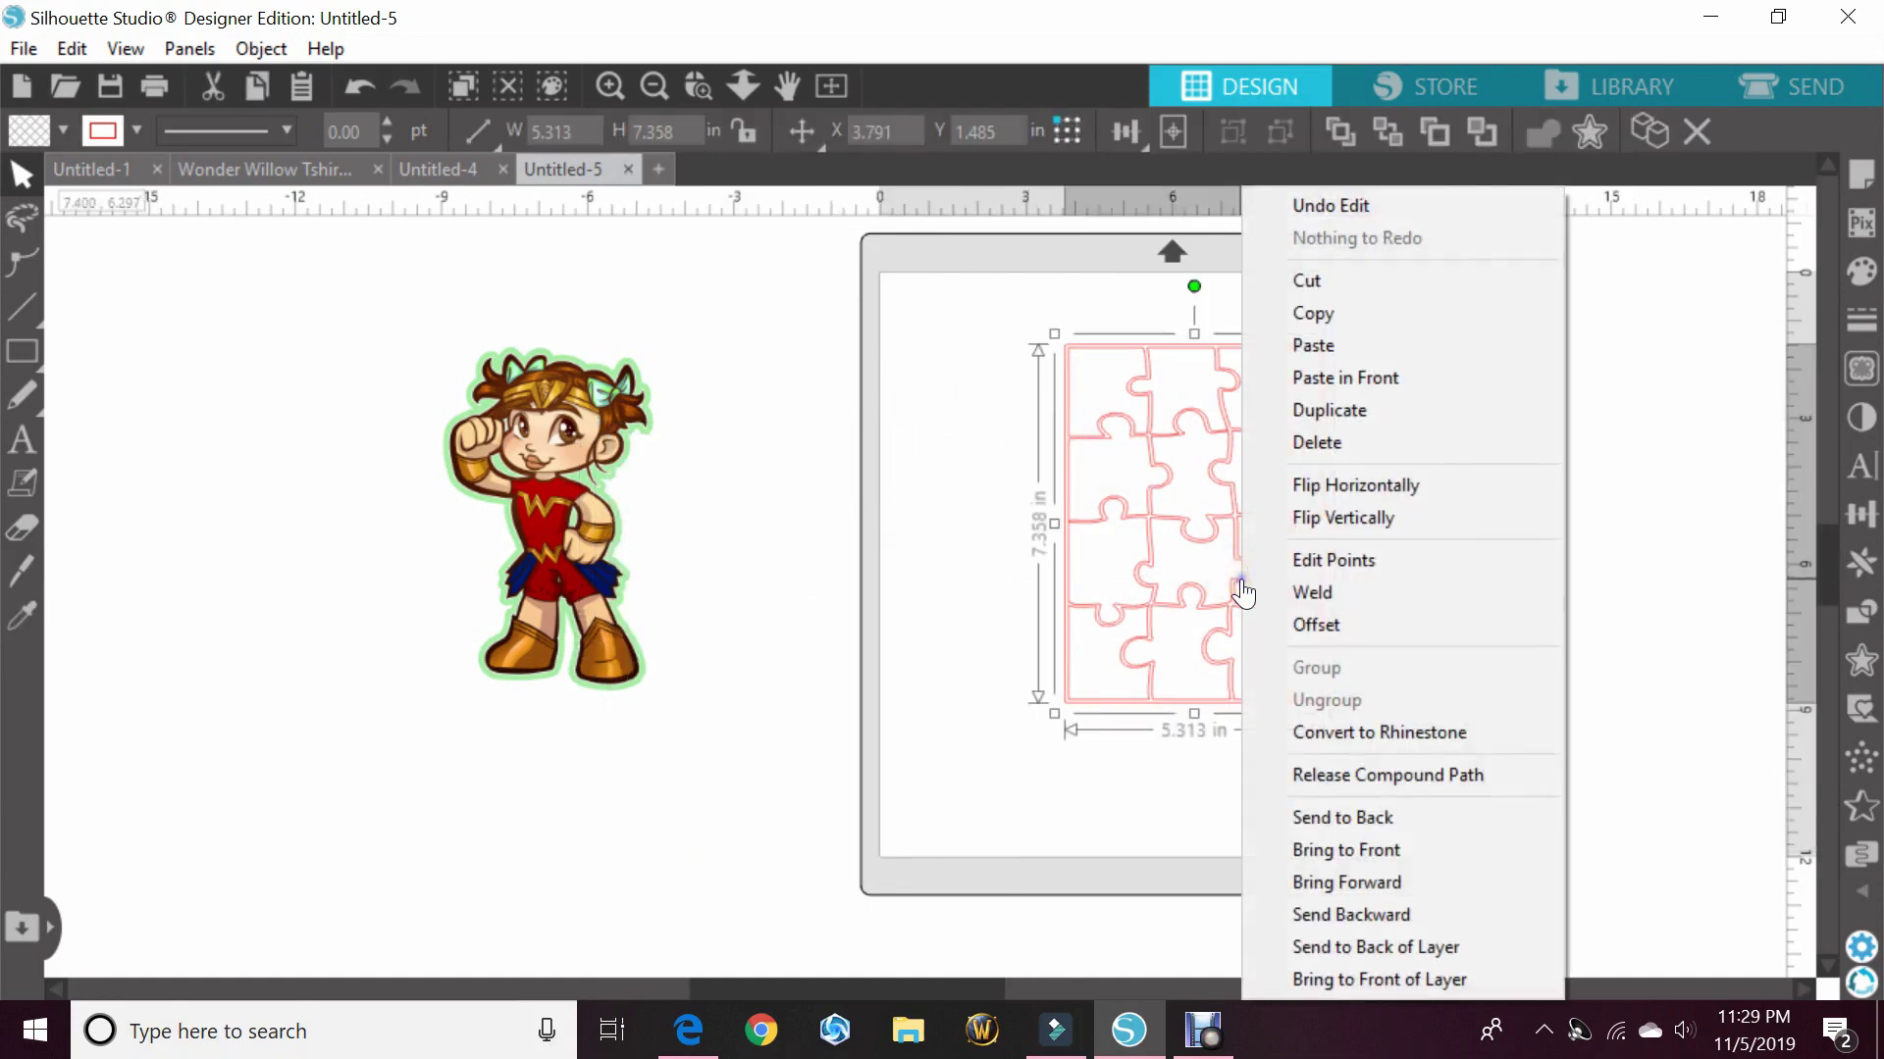
left_click(1334, 774)
- Move the puzzle's outer border rectangle to the far left and bring the character onto the mat
left_click(1080, 733)
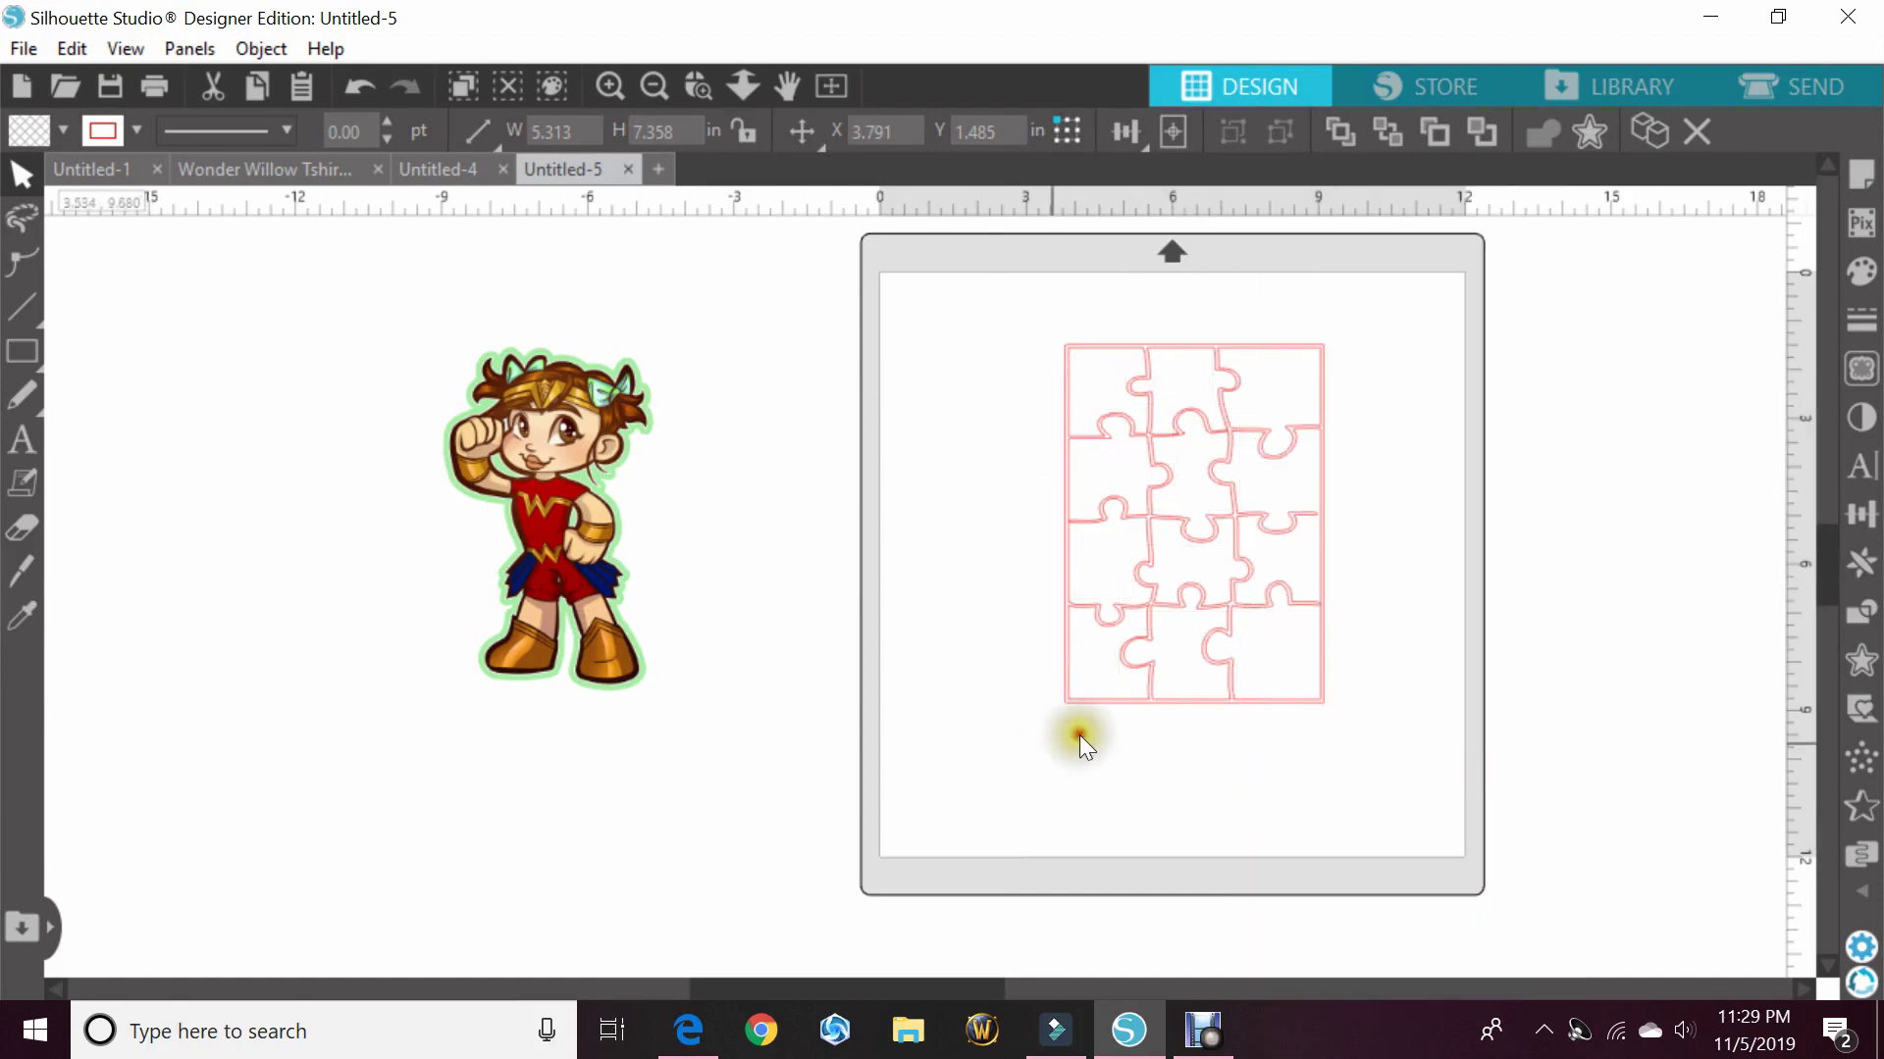
mouse_move(1066, 702)
left_mouse_down()
mouse_move(968, 769)
mouse_move(808, 808)
left_mouse_up()
left_click(797, 642)
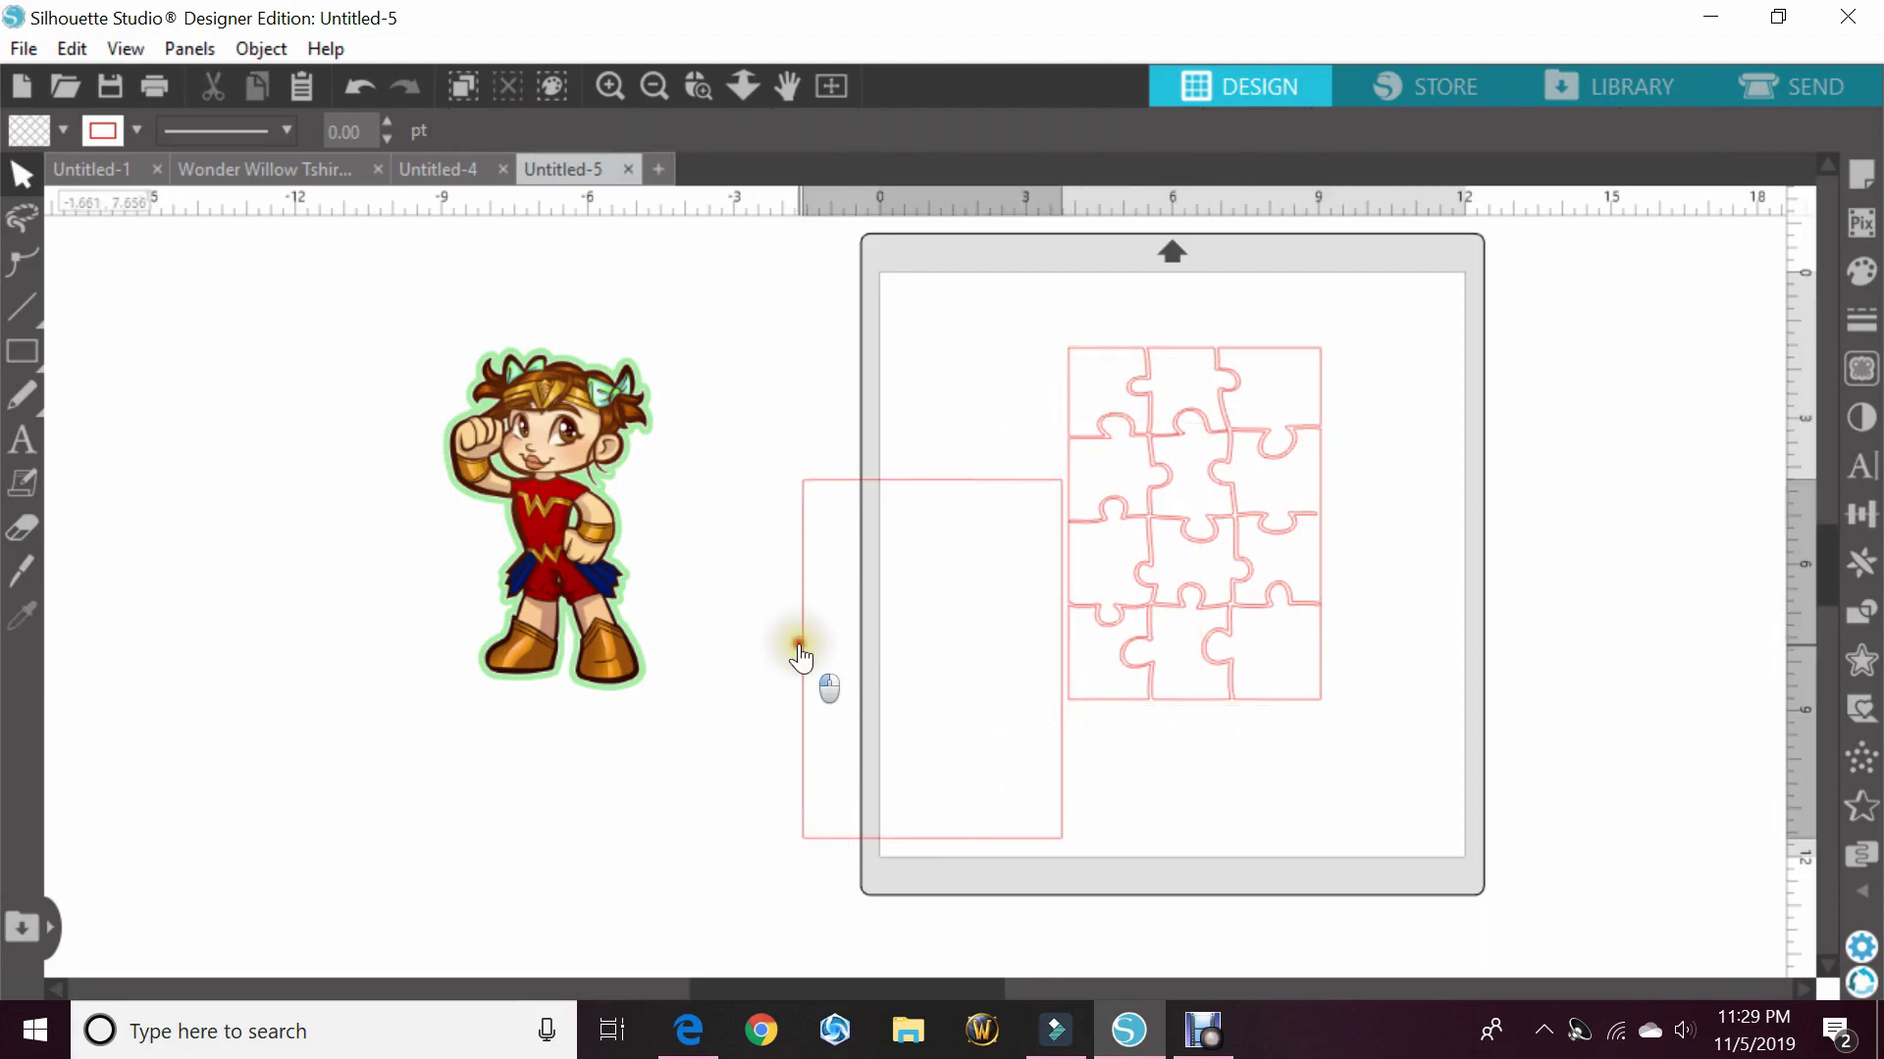
left_click_drag(797, 649, 149, 515)
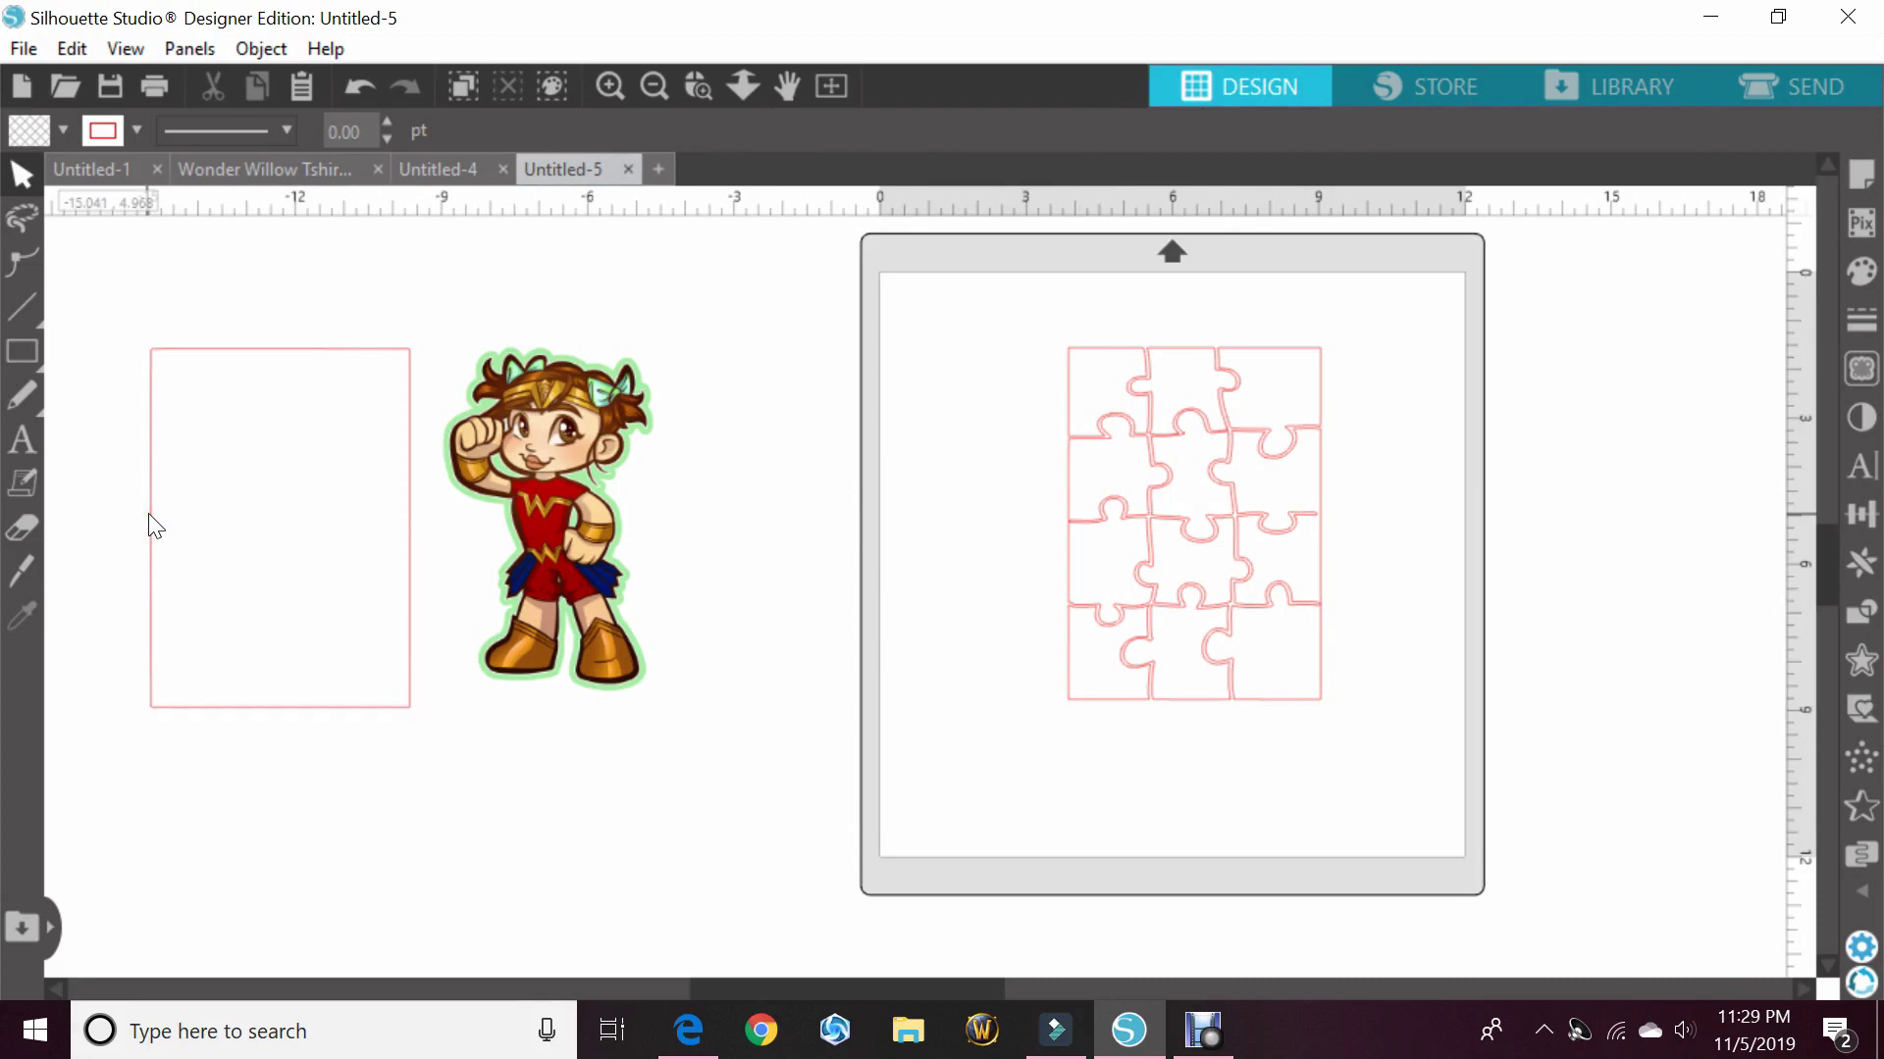
left_click(326, 308)
left_click_drag(571, 513, 872, 526)
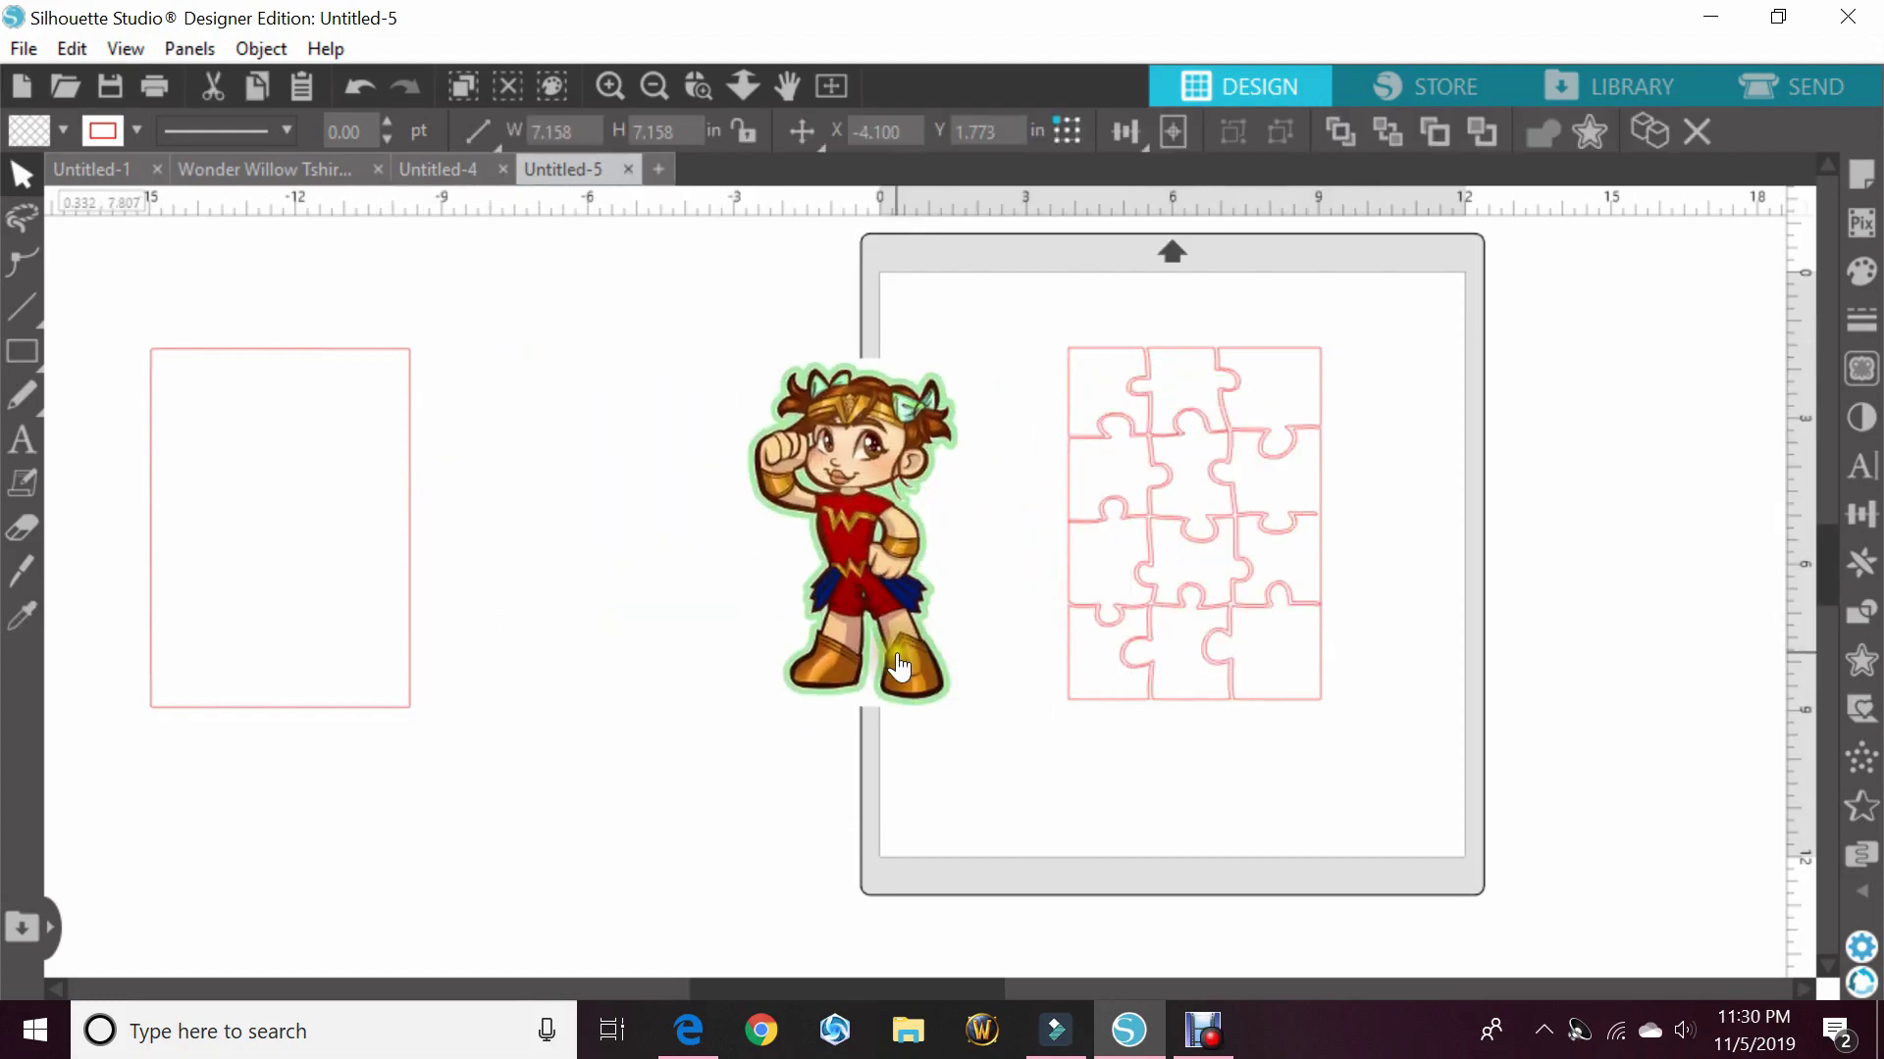
- Lay the character over the puzzle pieces, bring it to front, and select everything together
left_click_drag(869, 663, 1246, 658)
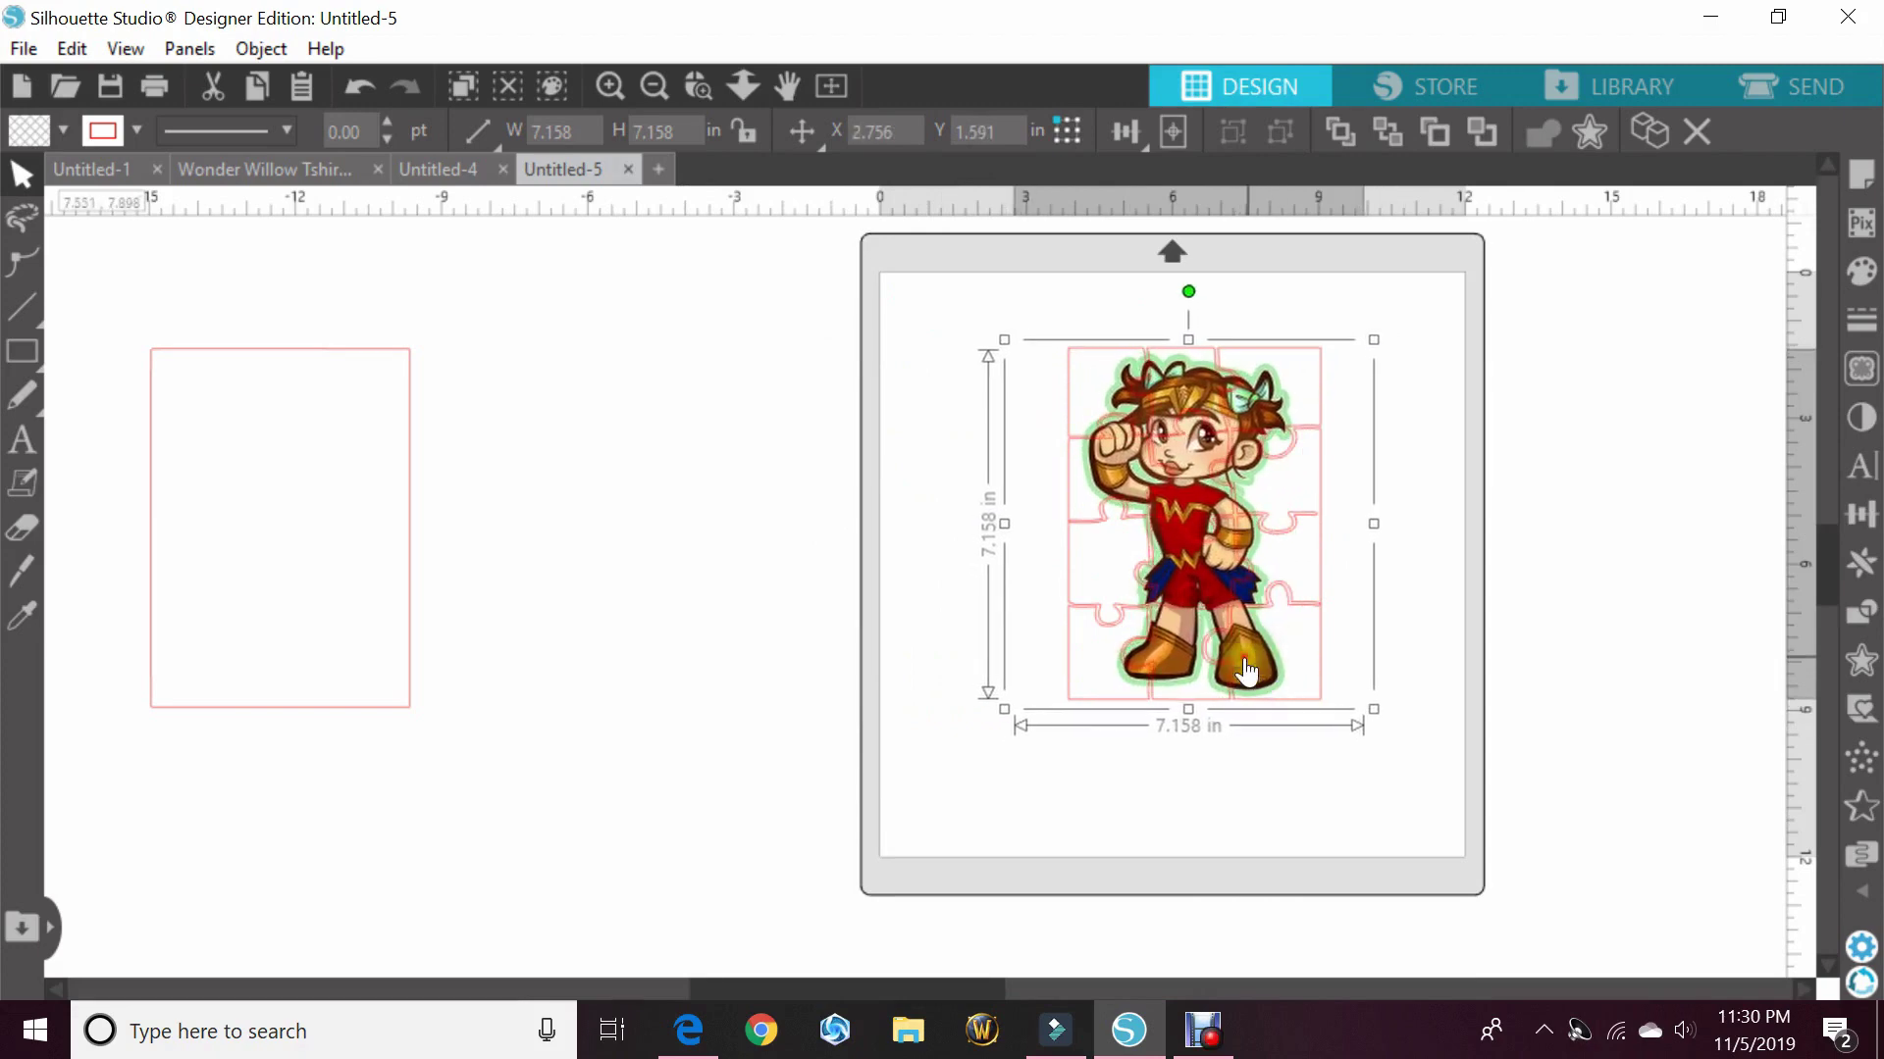
left_click(1067, 602)
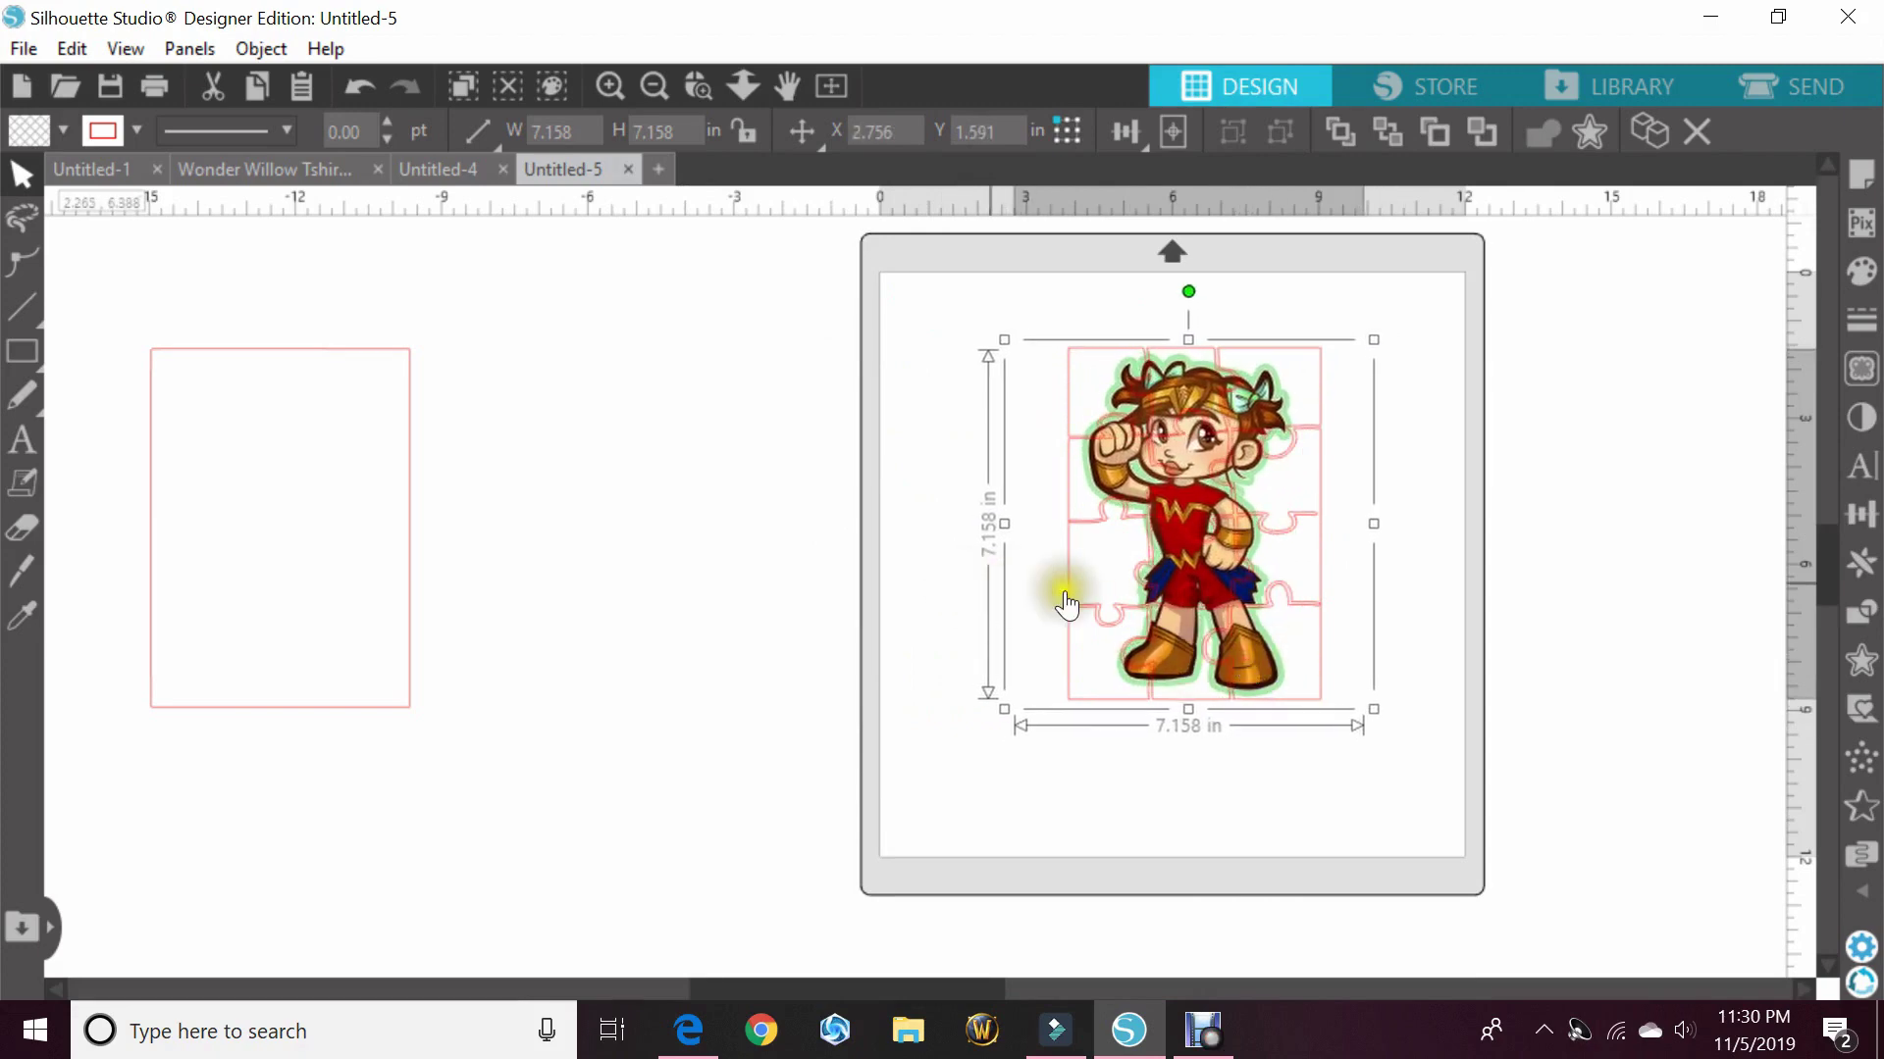
right_click(1170, 559)
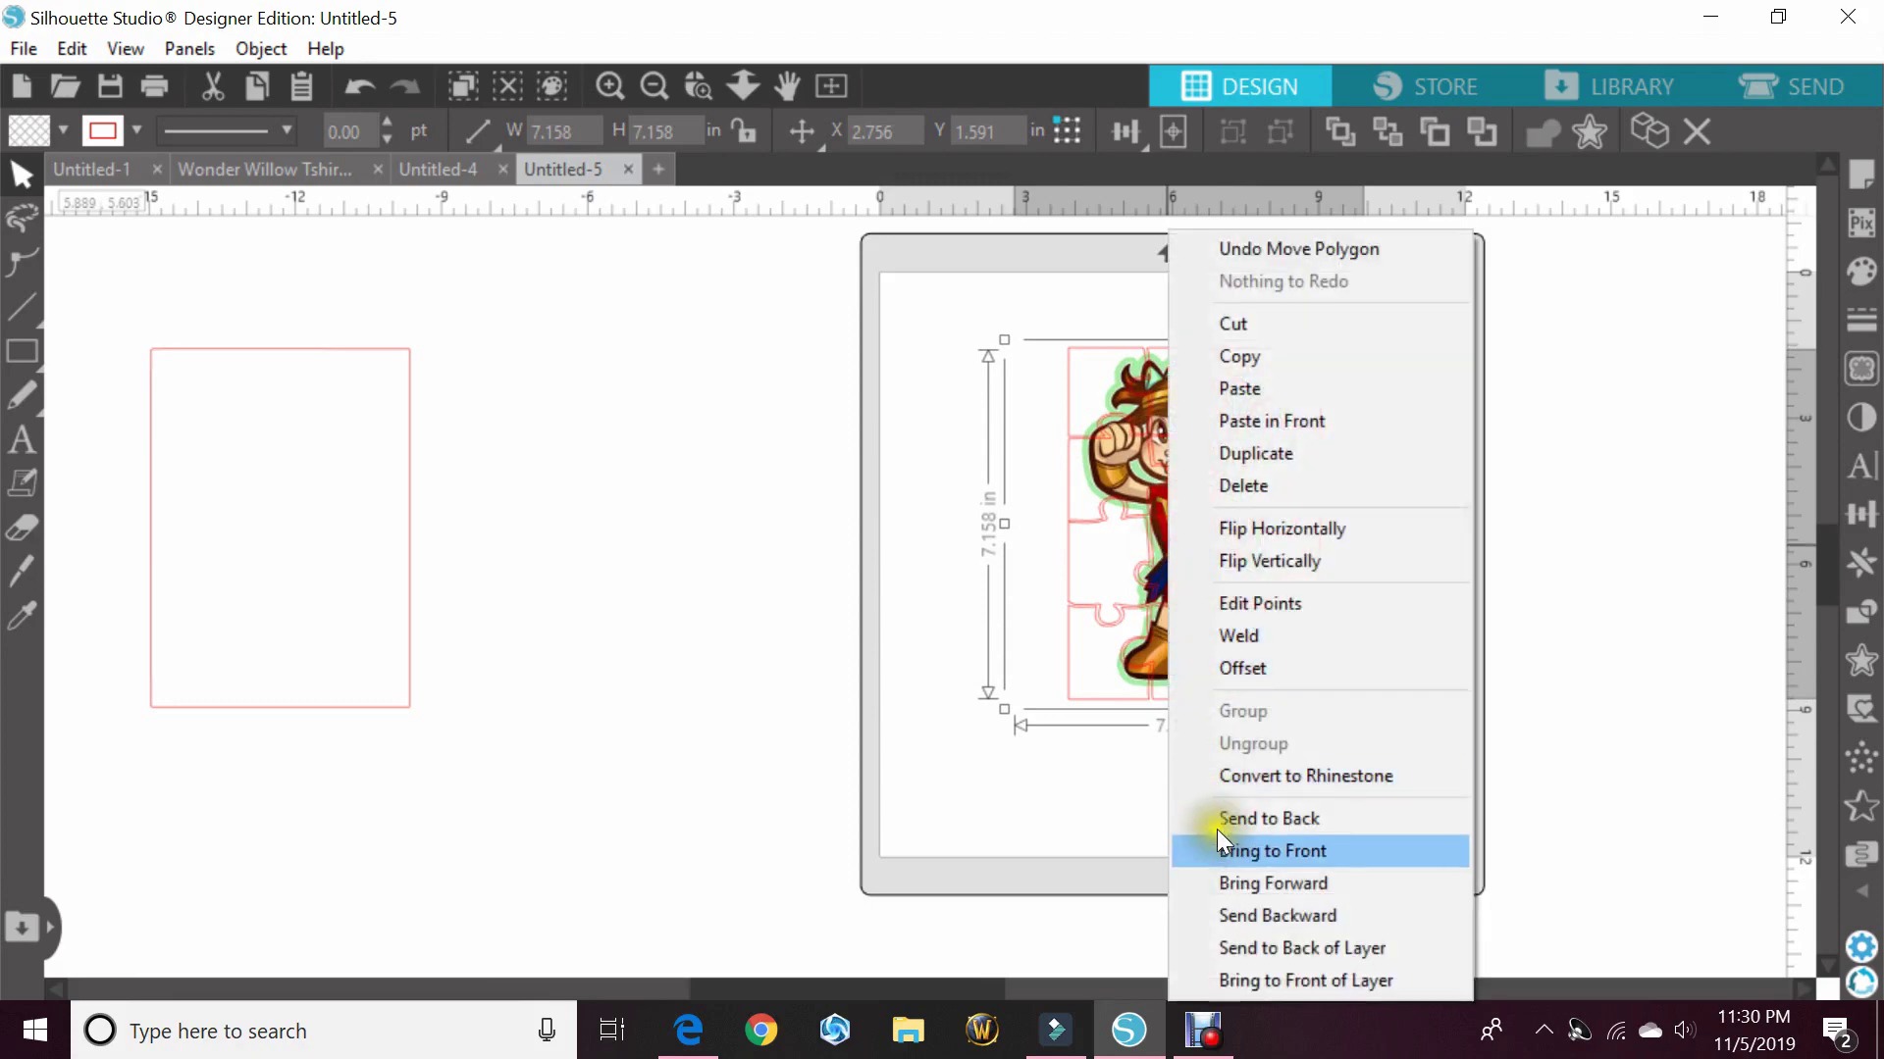
left_click(1227, 856)
left_click(1128, 849)
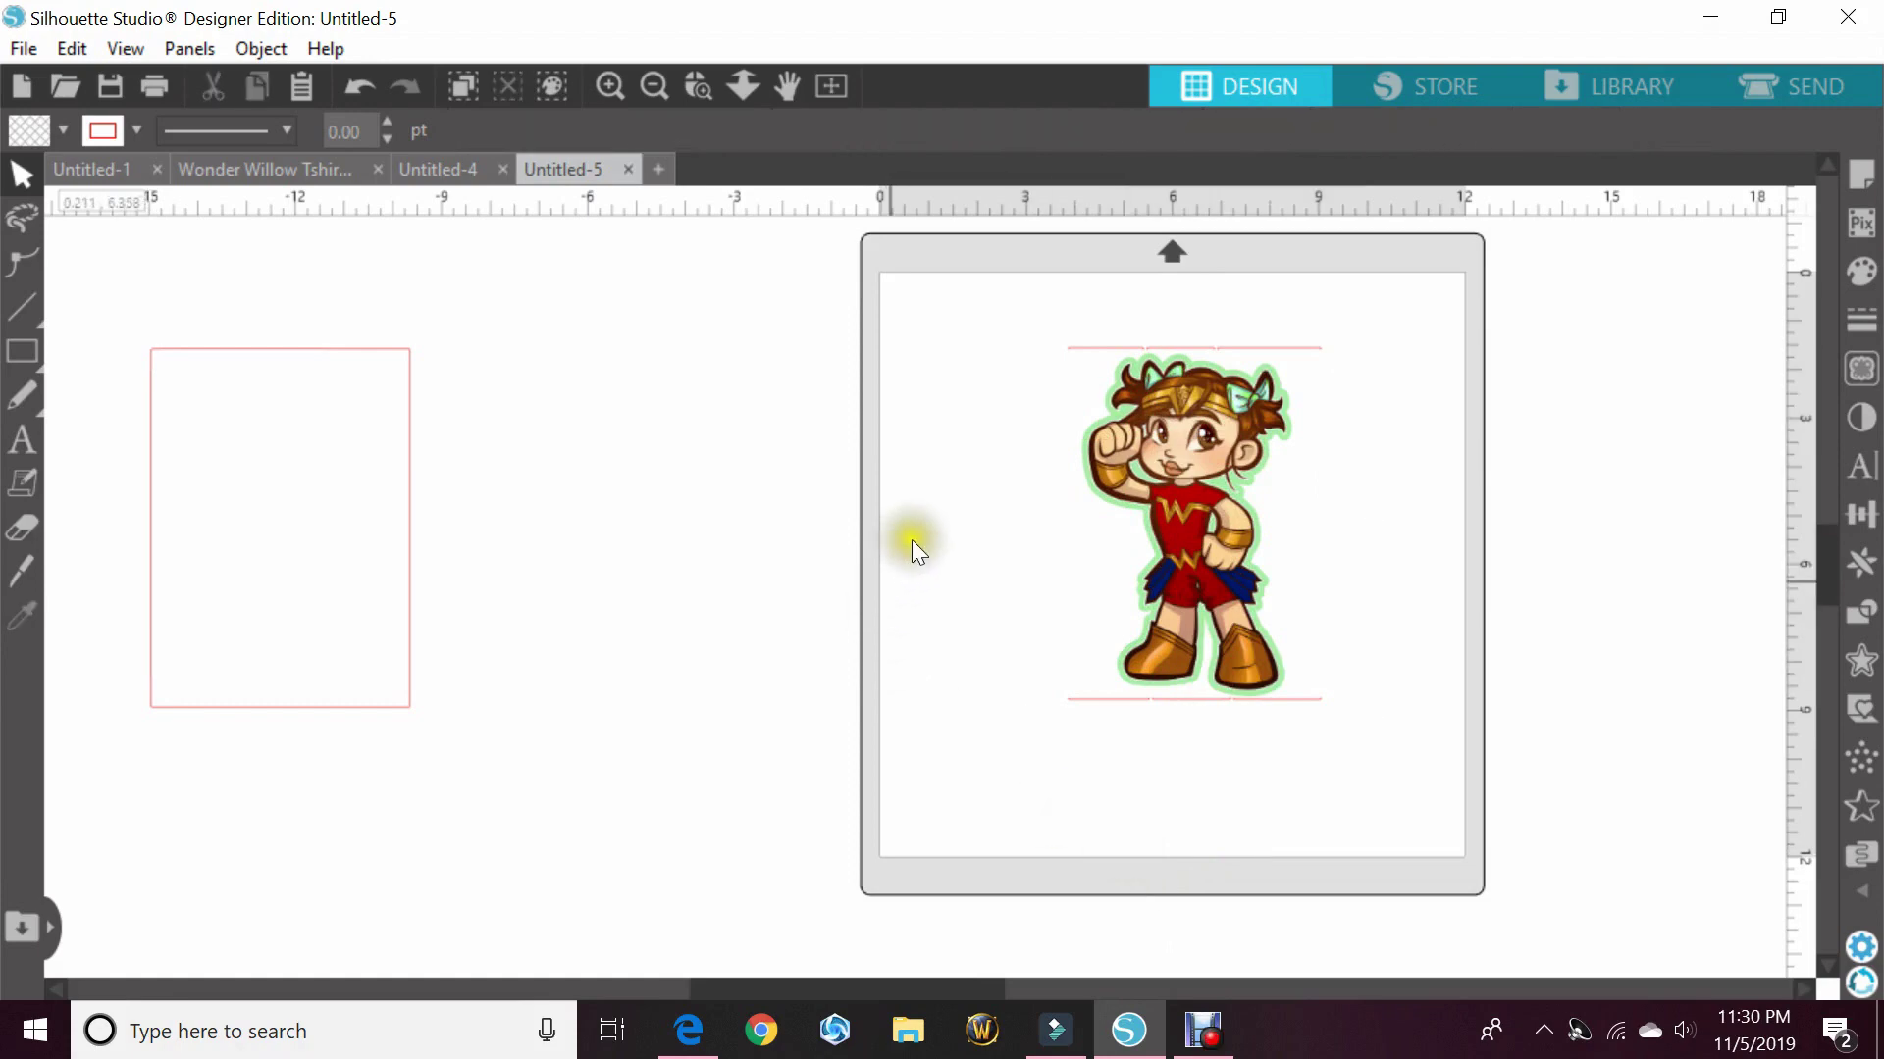
left_click_drag(973, 292, 1466, 810)
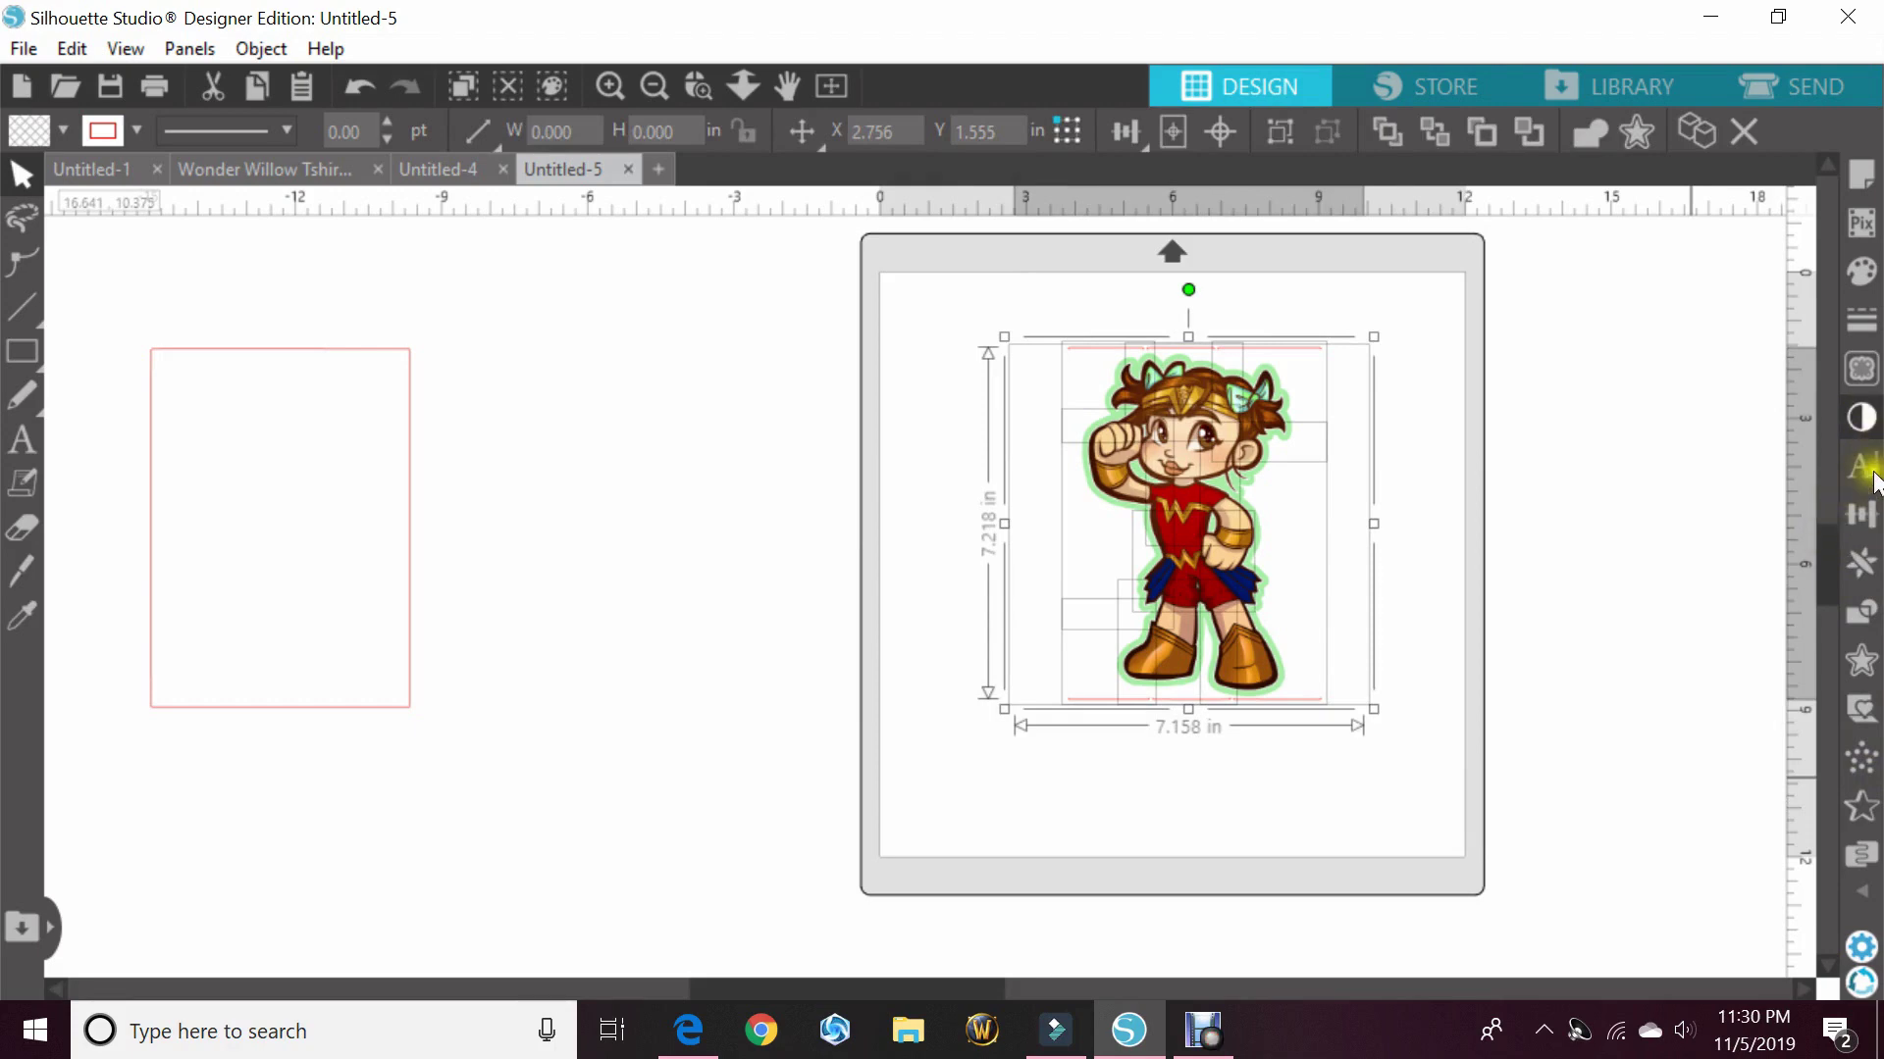
- Apply Divide from the Modify panel to cut the character along the puzzle lines
left_click(1863, 618)
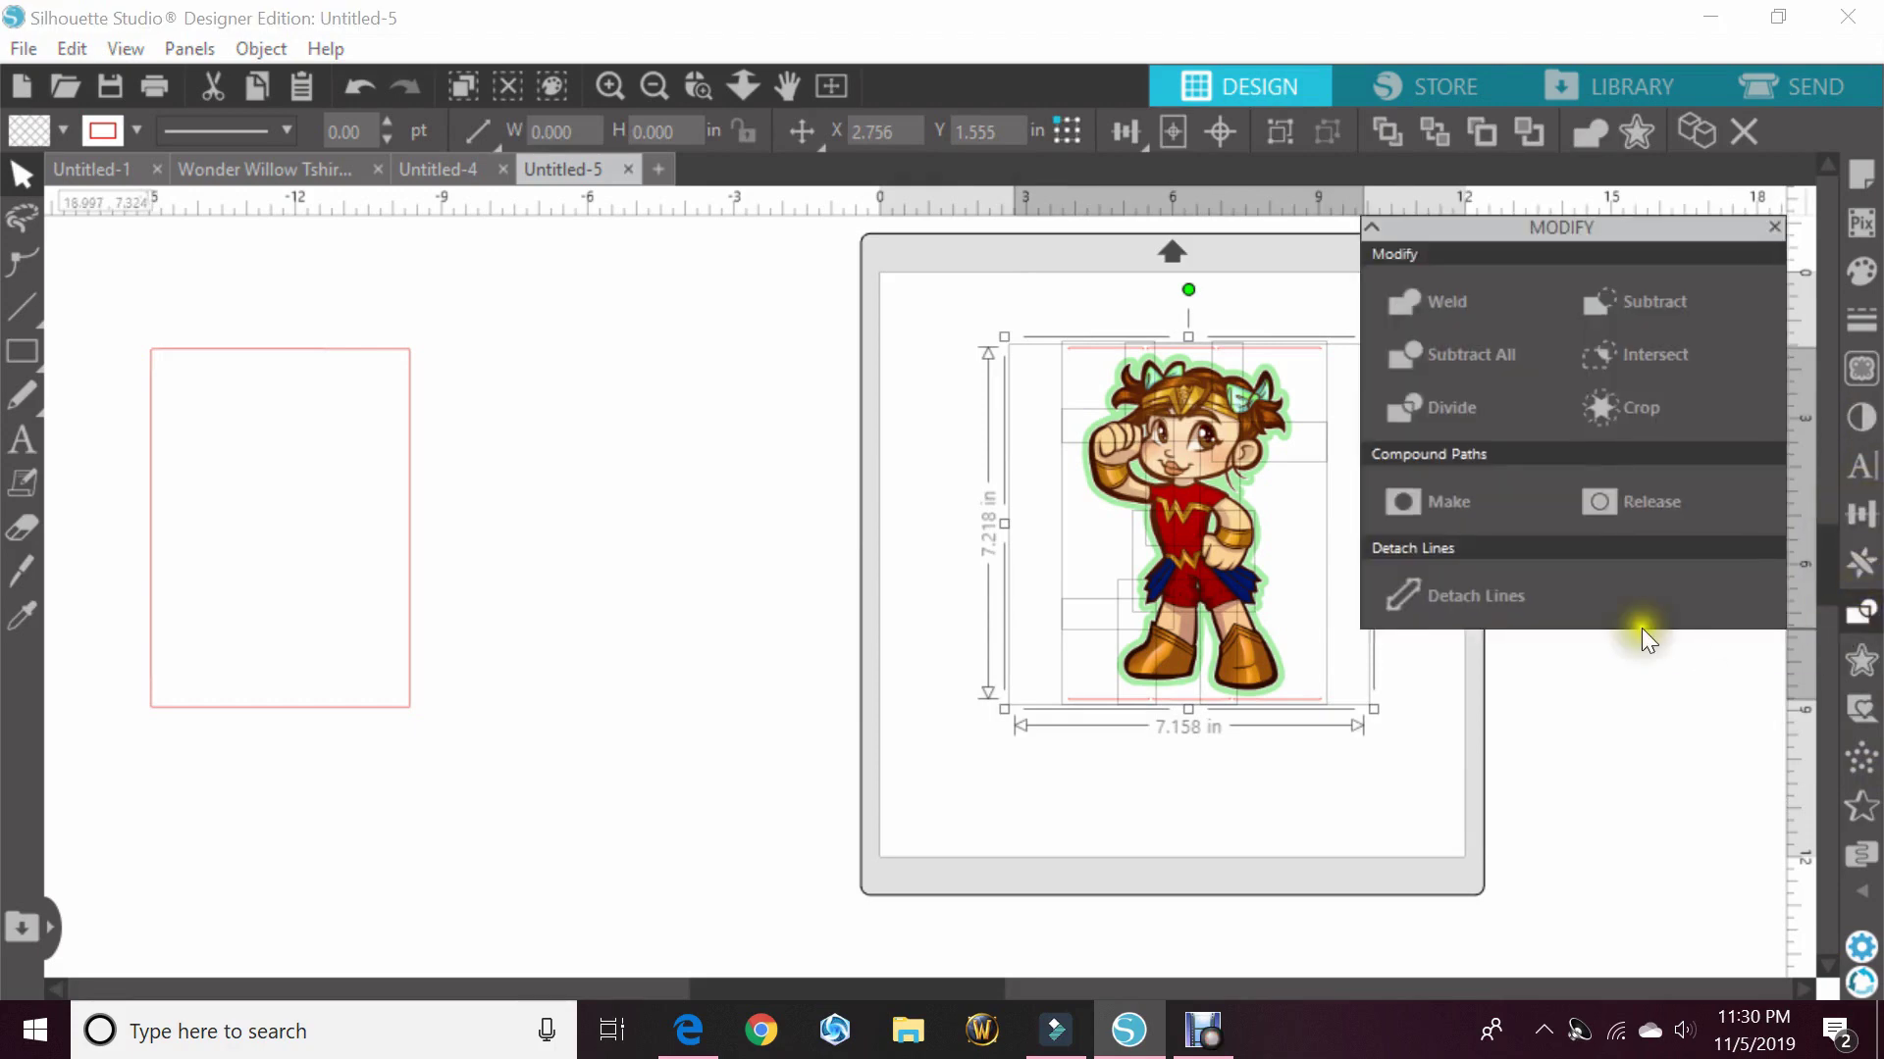
left_click(1464, 406)
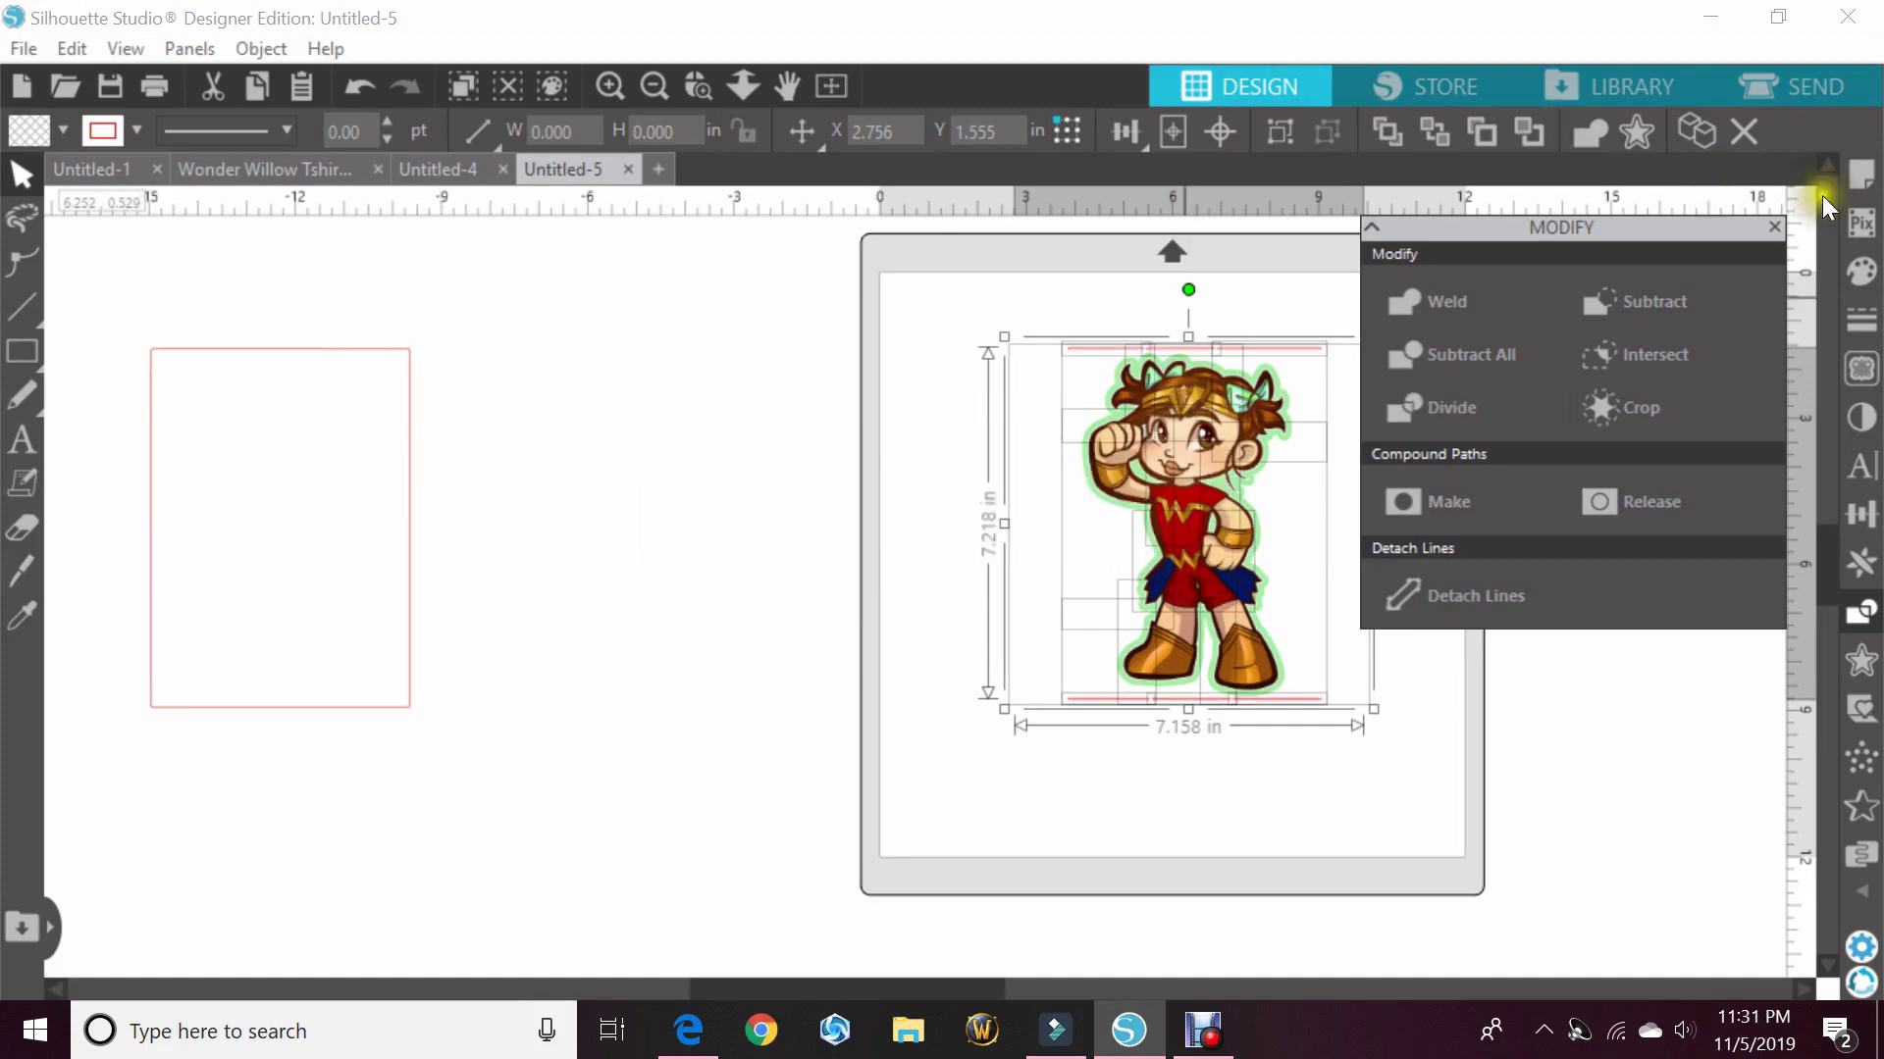
- Try pulling a piece off the left boot, then undo that move
left_click(1774, 228)
left_click(998, 826)
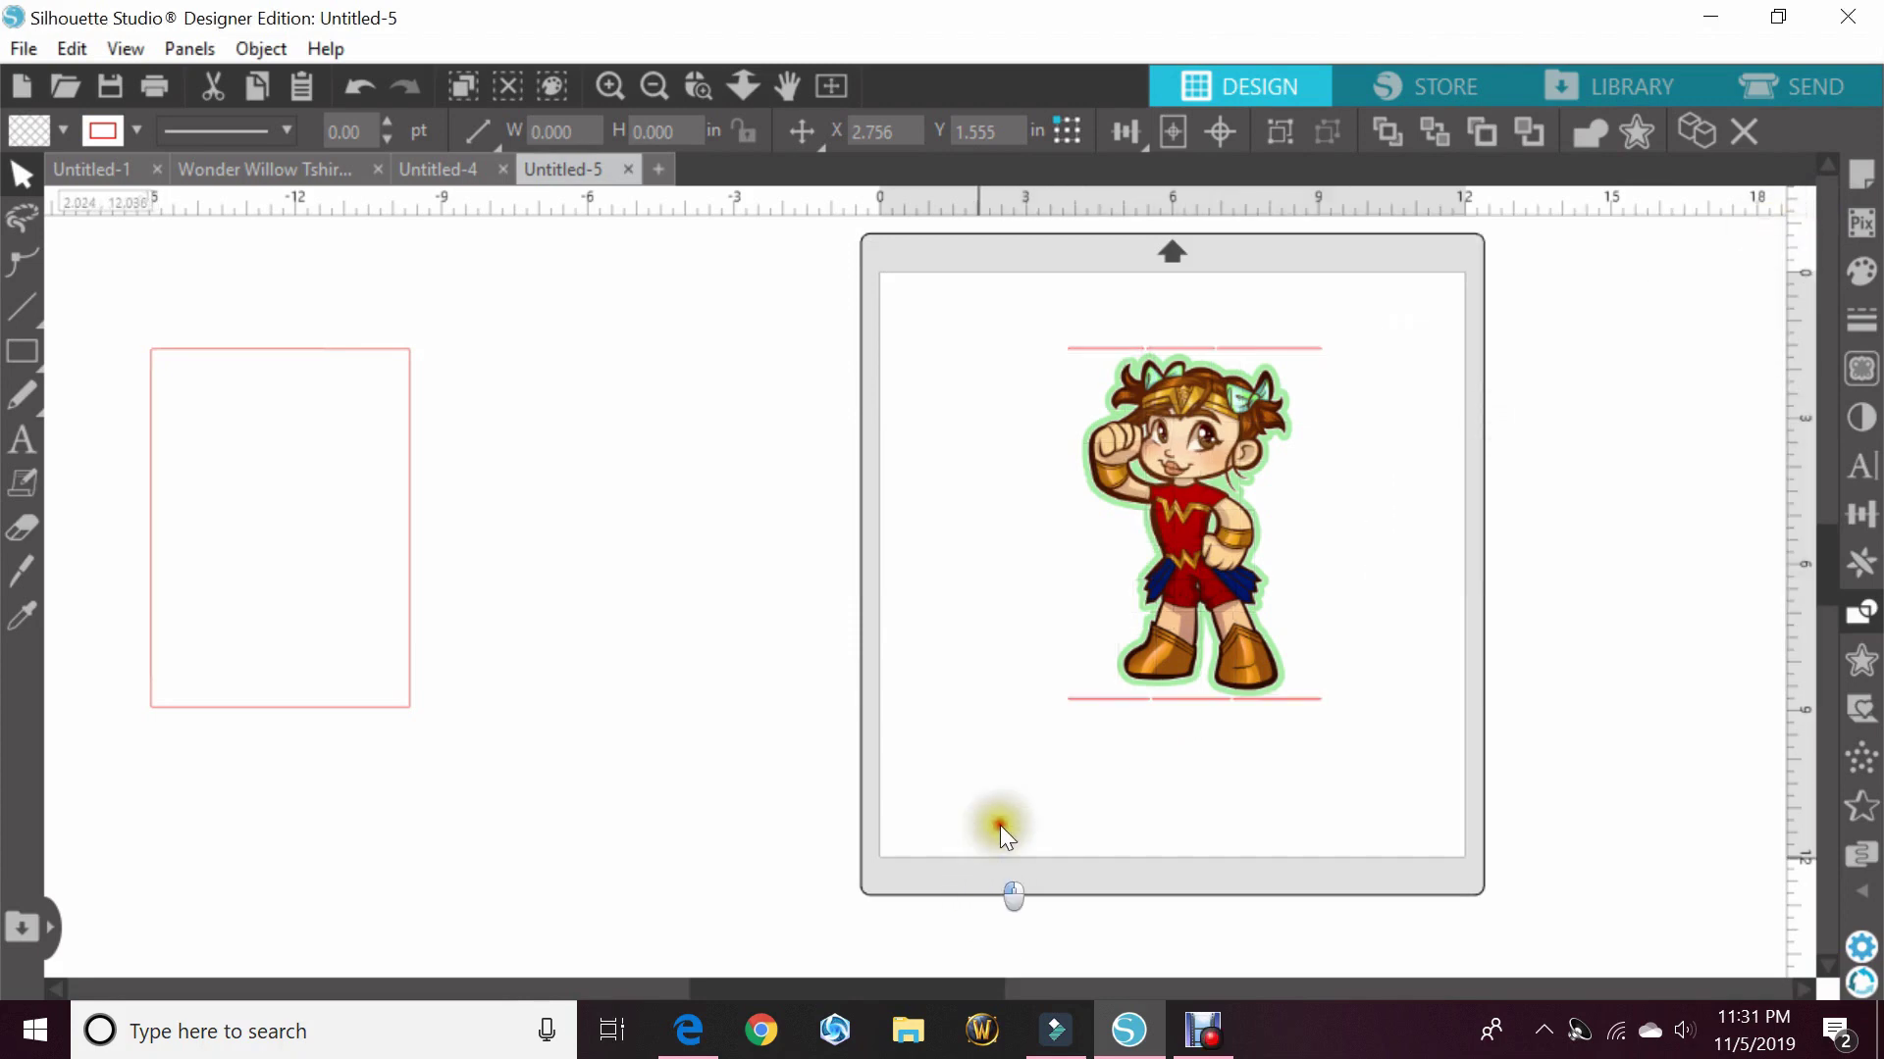
left_click_drag(1085, 660, 1040, 655)
left_click(510, 92)
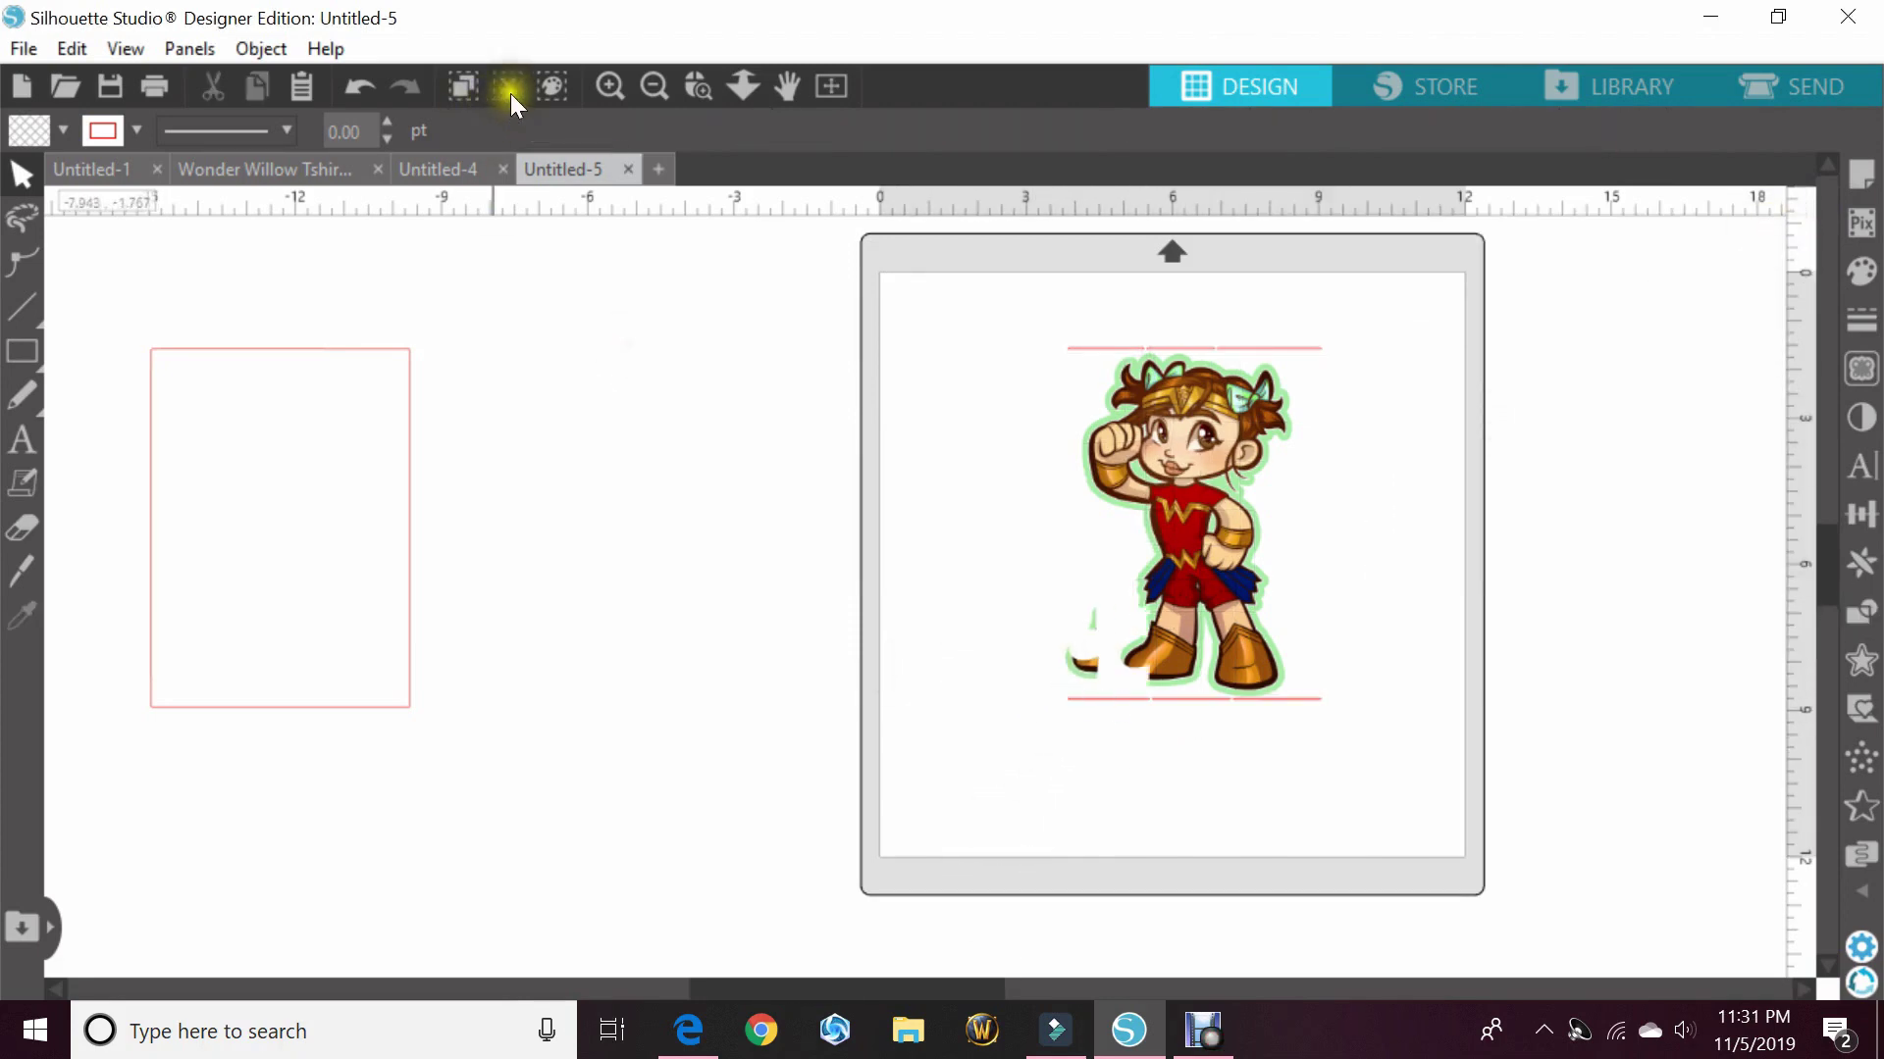
left_click(368, 80)
- Select the whole character and set its line colour to dark grey
left_click(368, 81)
left_click_drag(816, 312, 1538, 712)
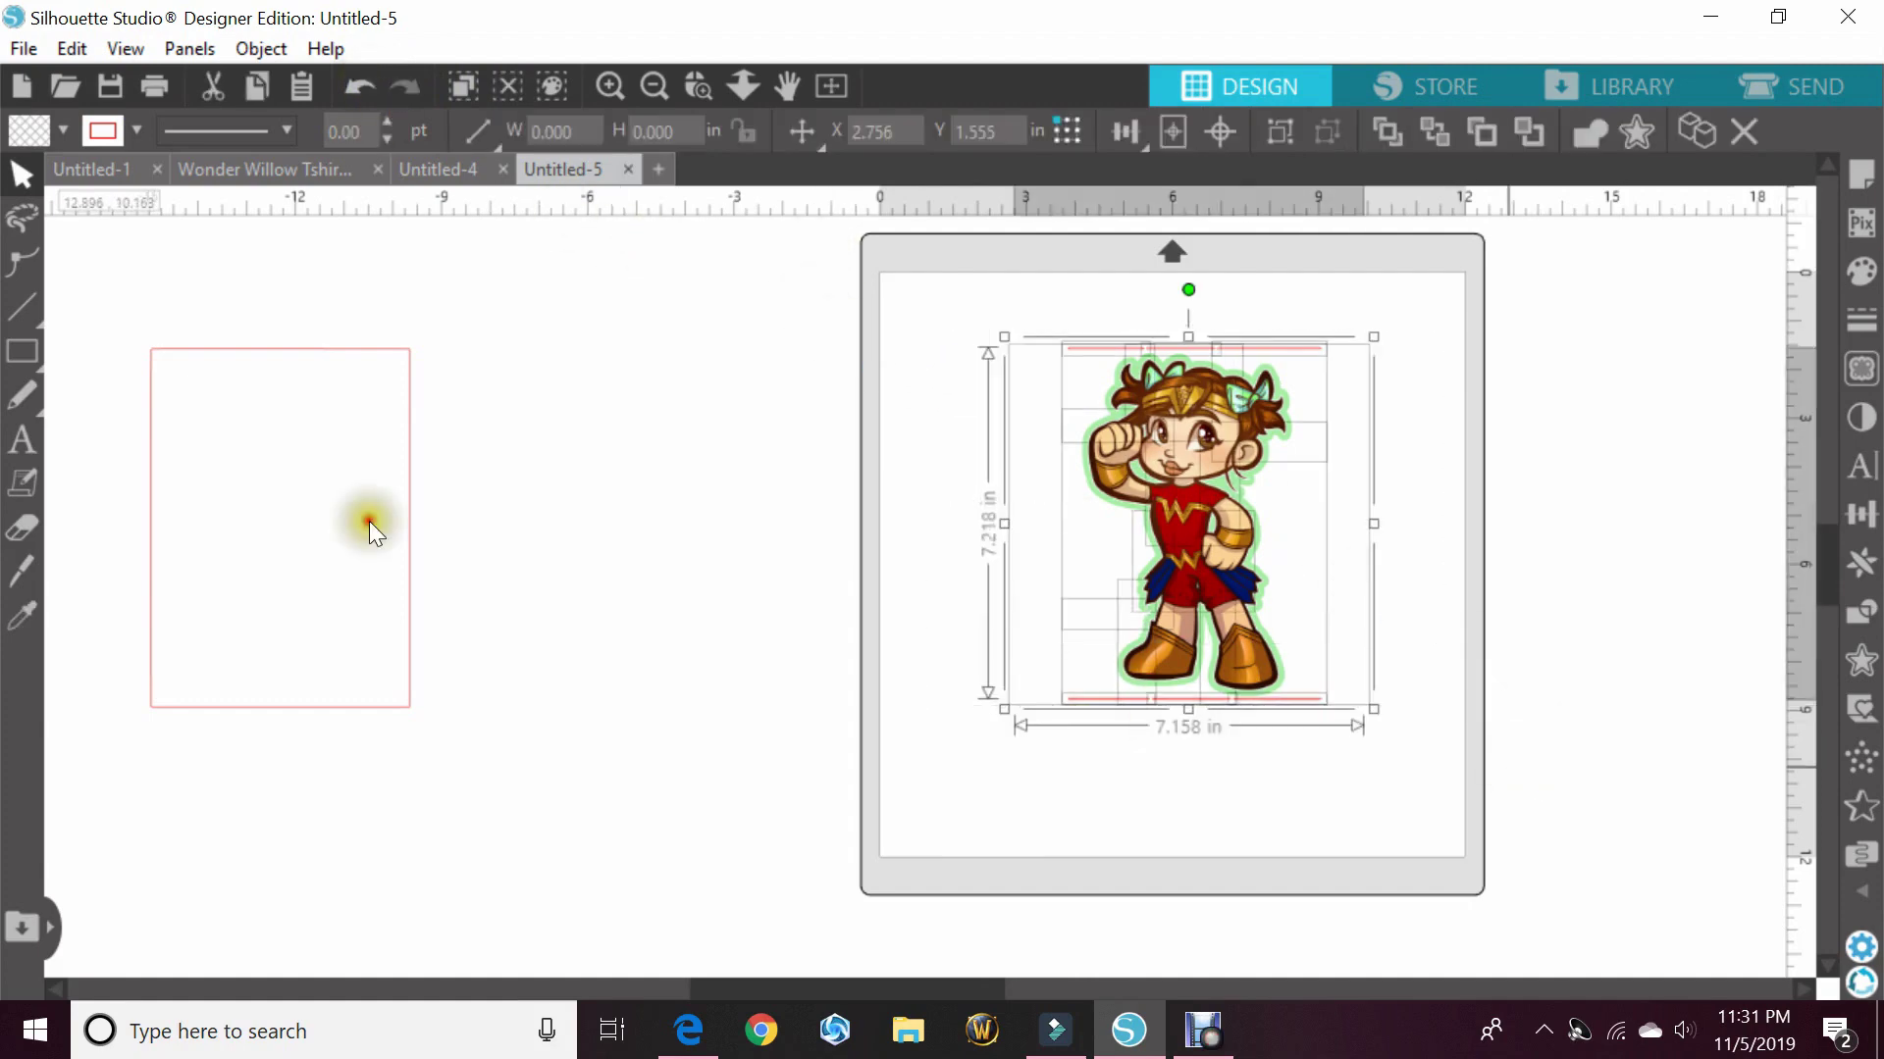
left_click(139, 130)
left_click(445, 211)
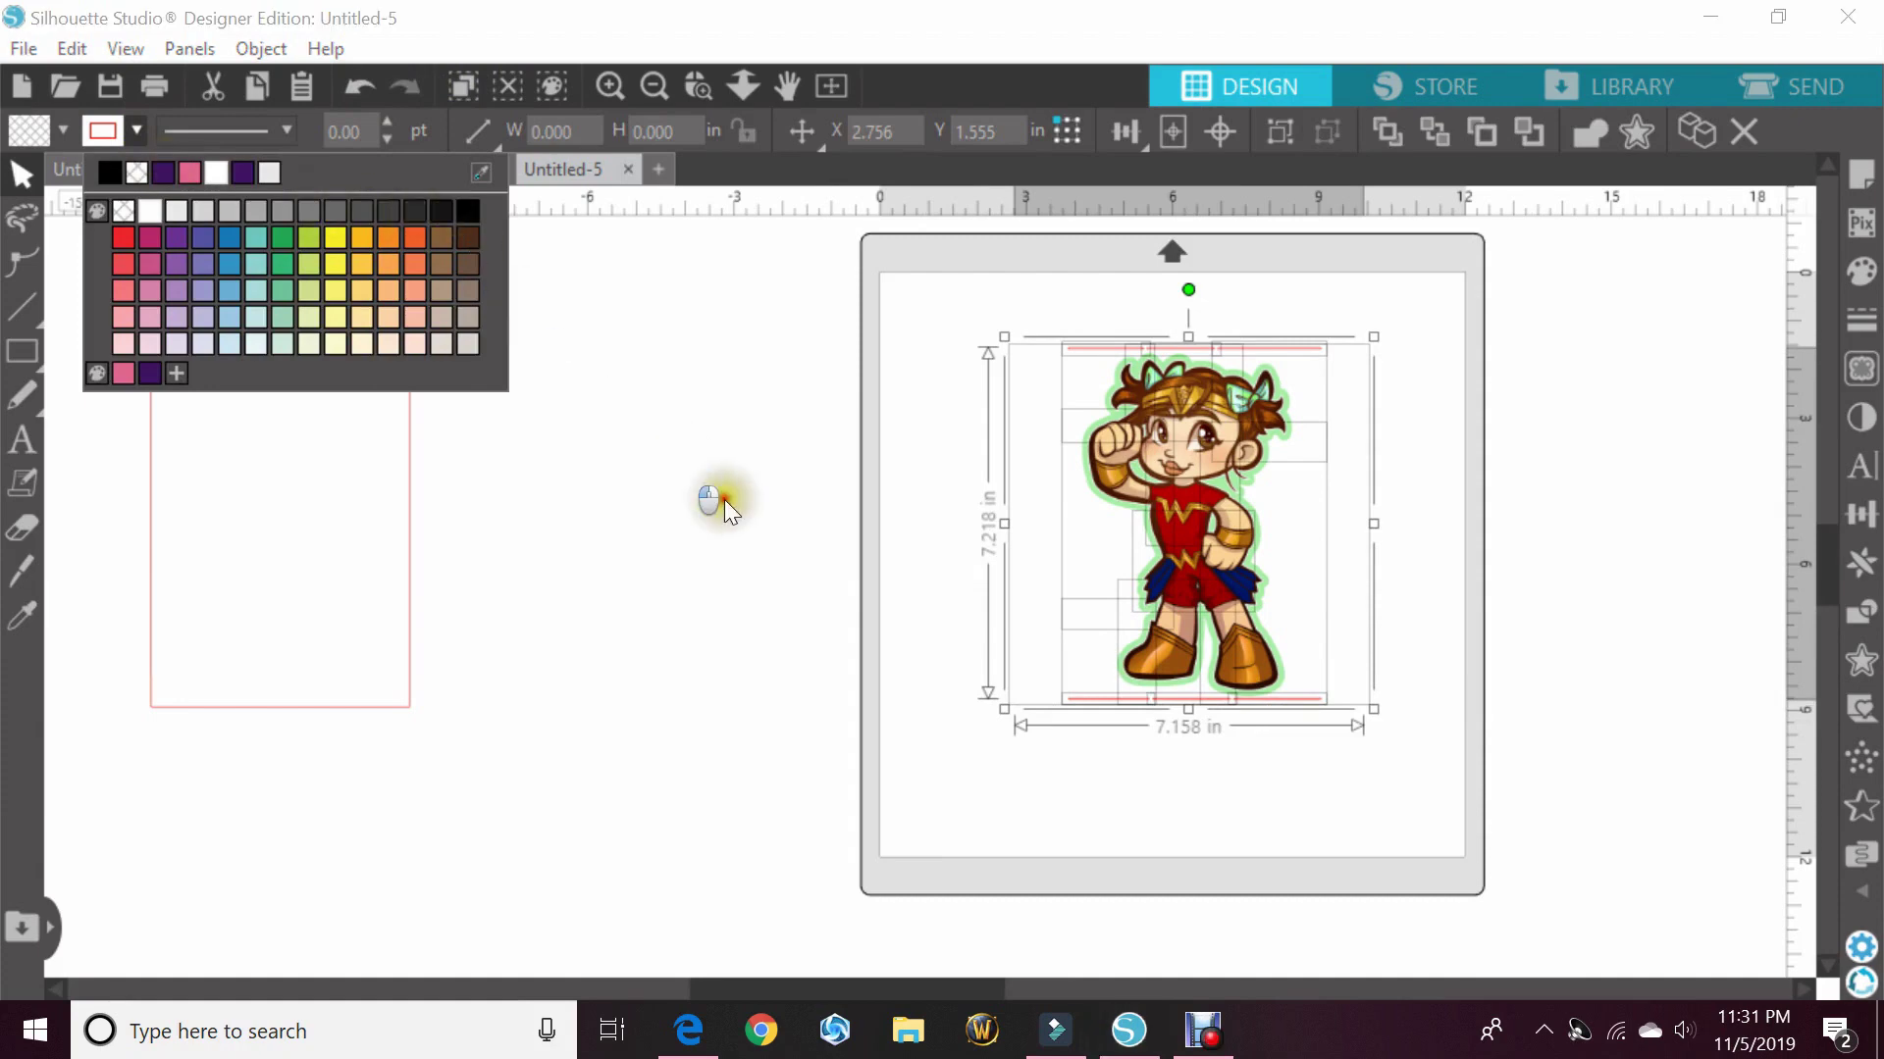
left_click(777, 546)
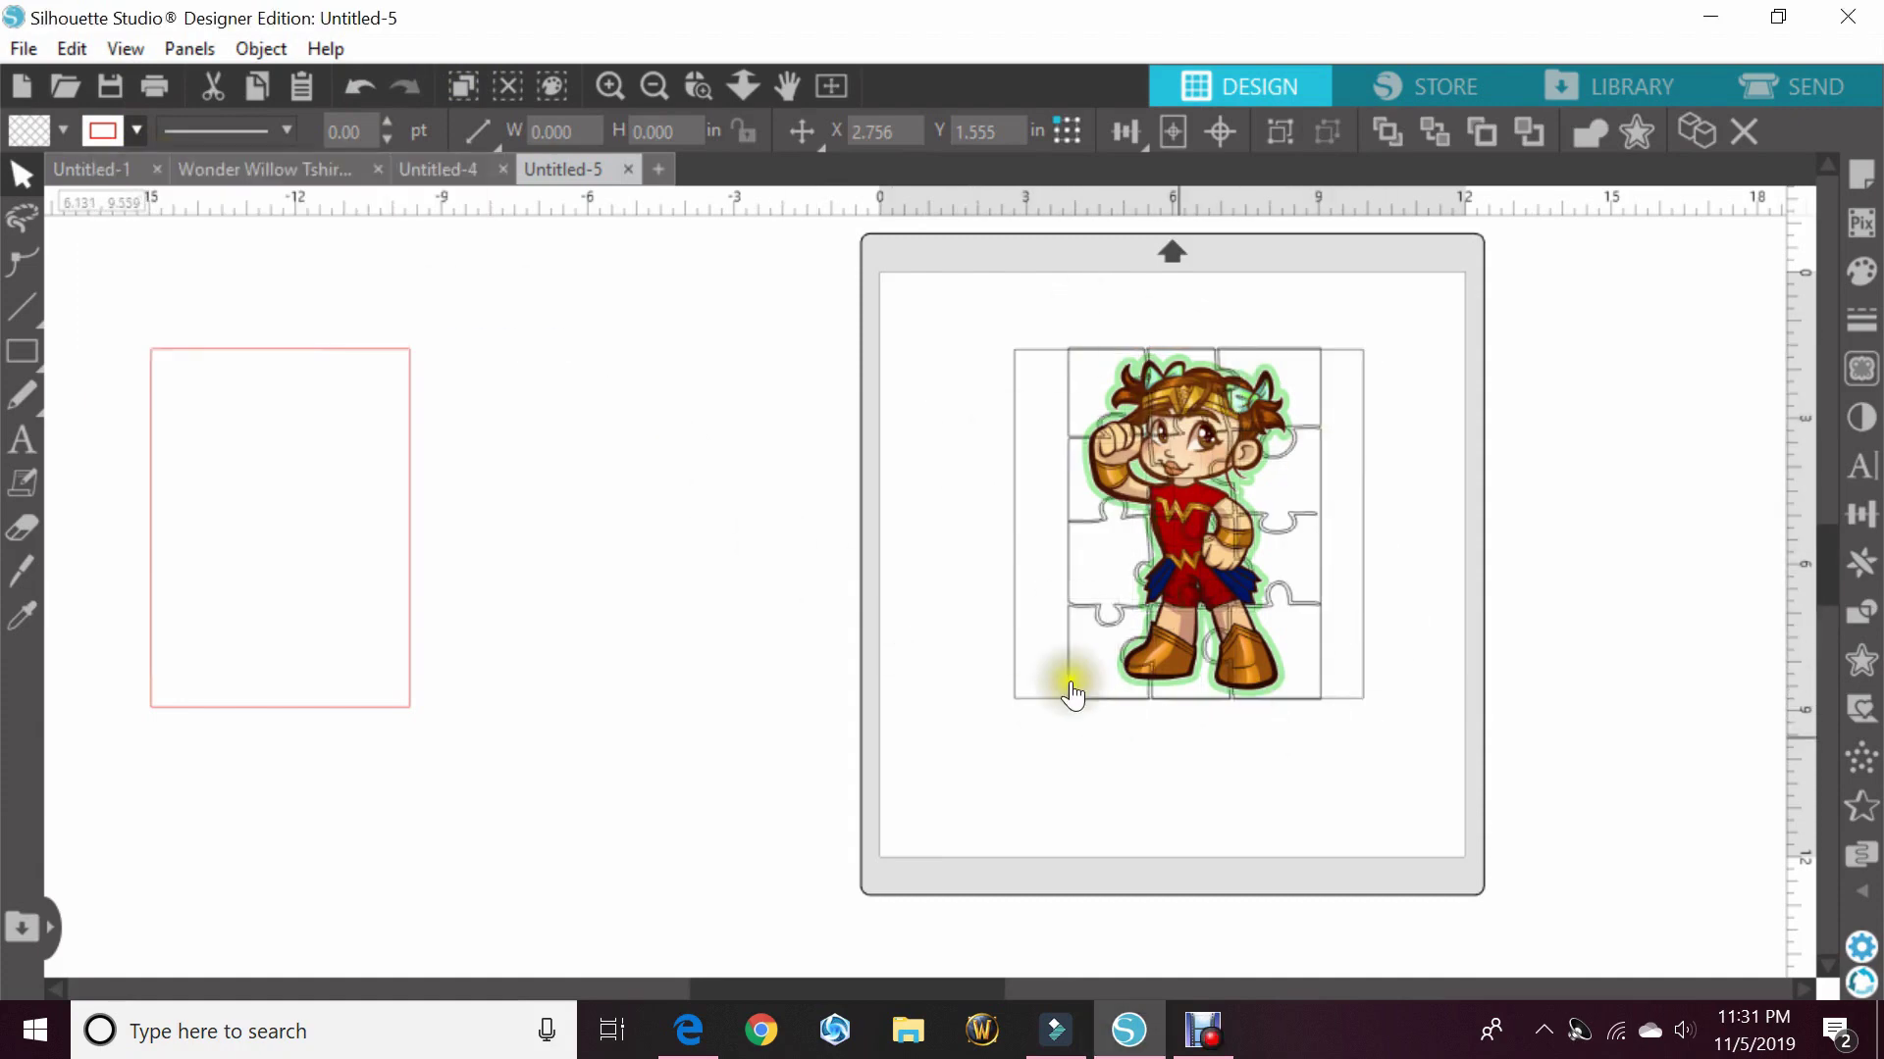
- Pull the bottom-left, fist and hair pieces out of the grid and right-column pieces to the edge
left_click_drag(1084, 682, 944, 714)
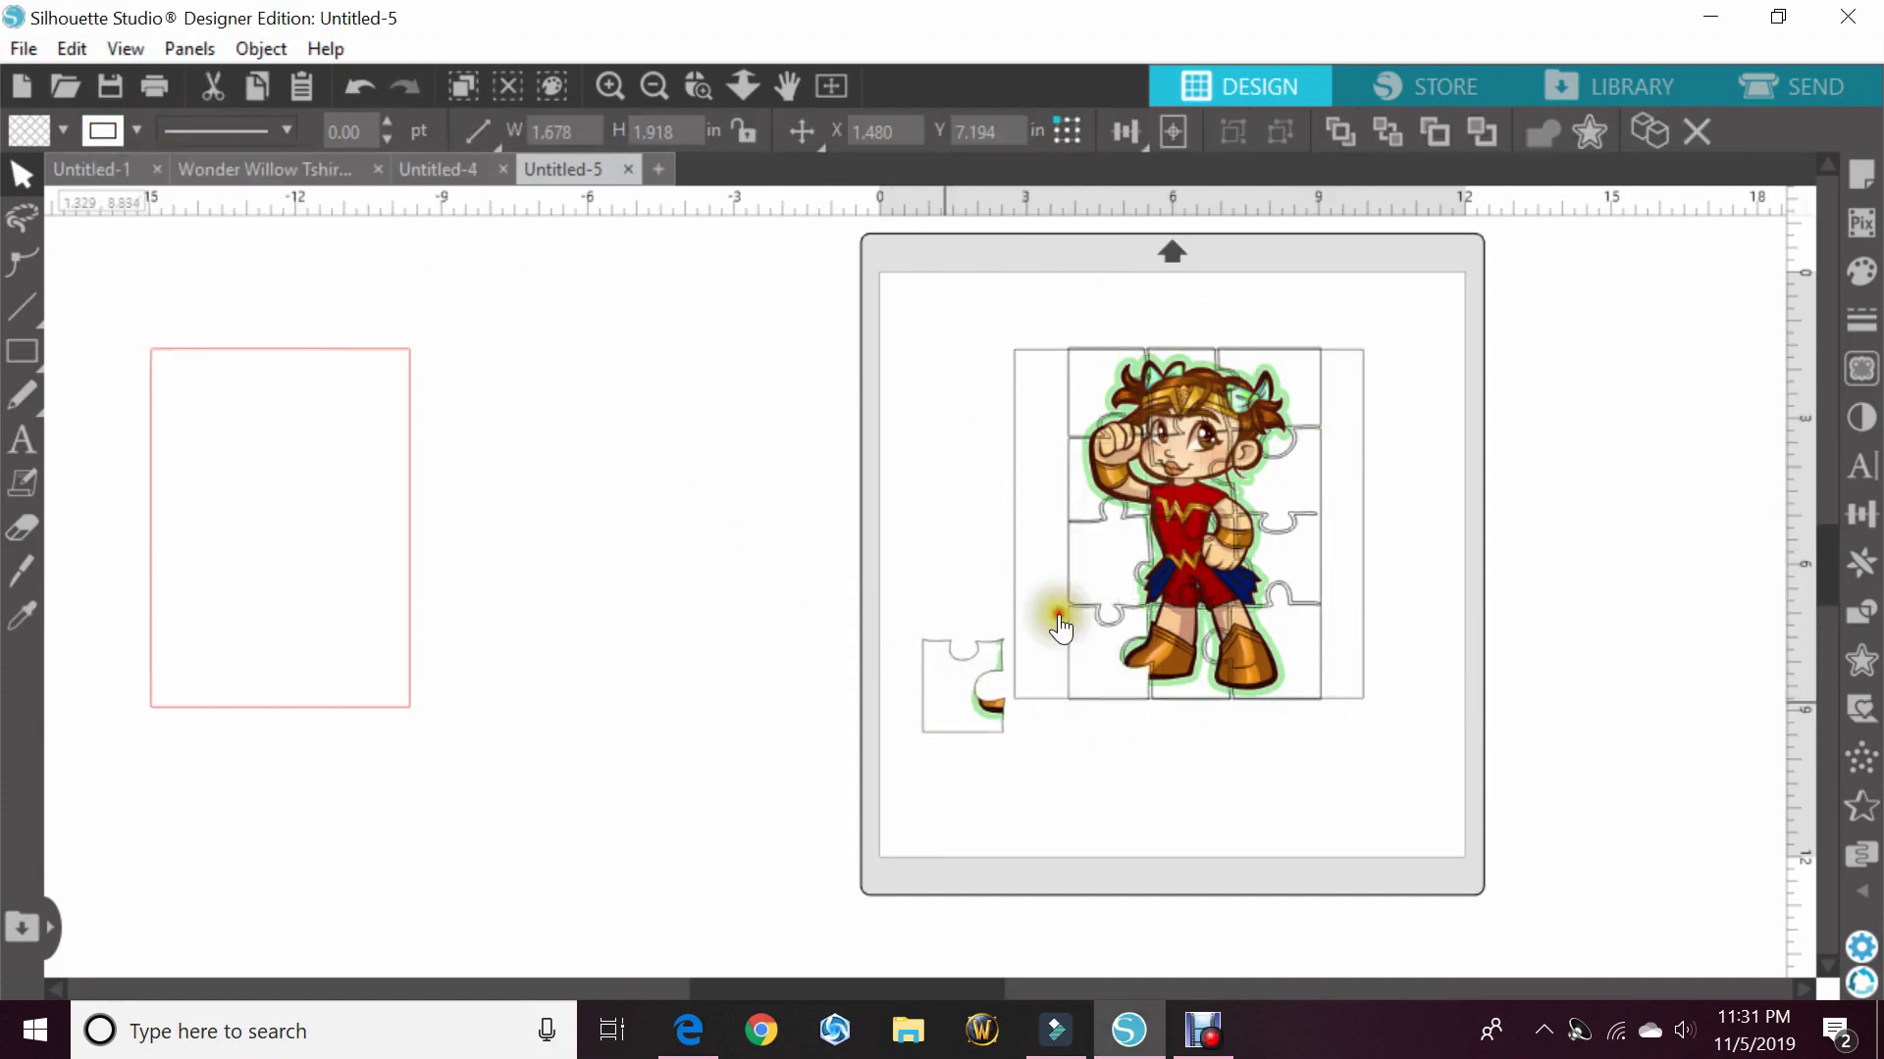
left_click_drag(1059, 614, 944, 567)
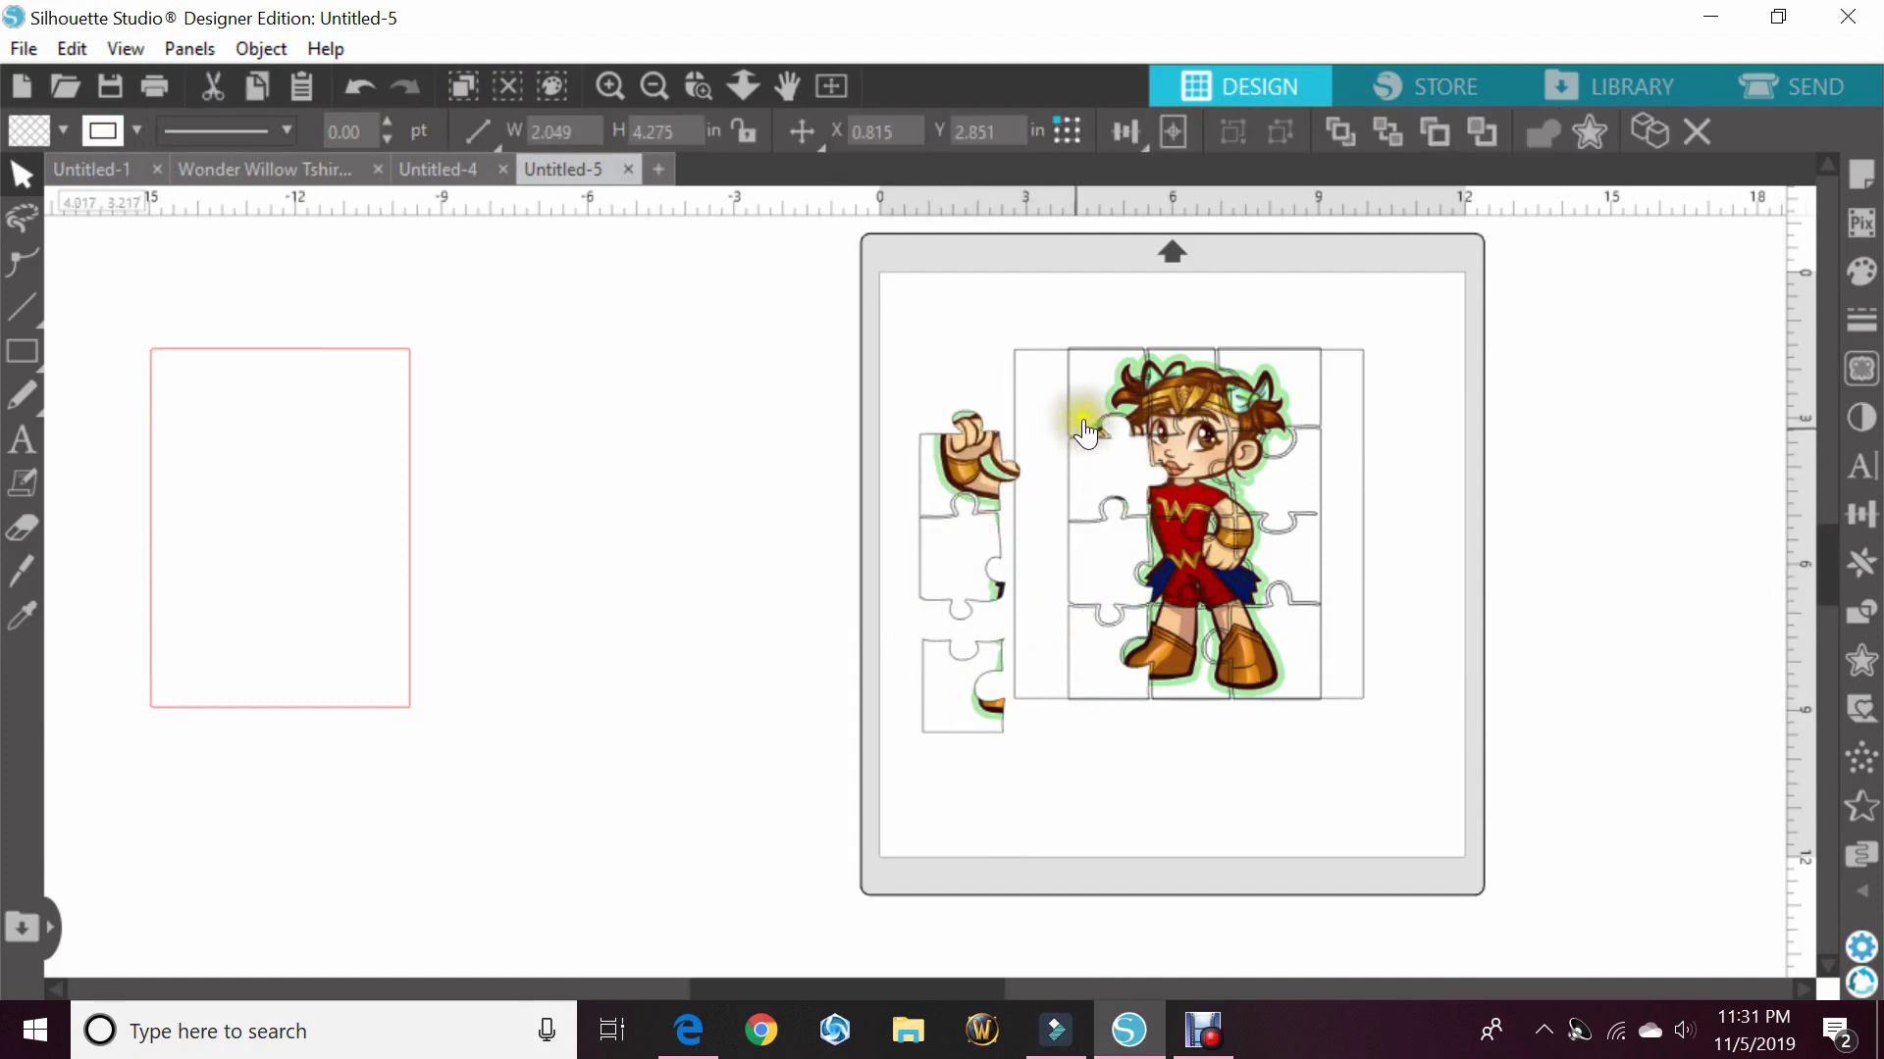
left_click_drag(1087, 410, 944, 353)
left_click(1165, 361)
left_click_drag(1165, 361, 1169, 281)
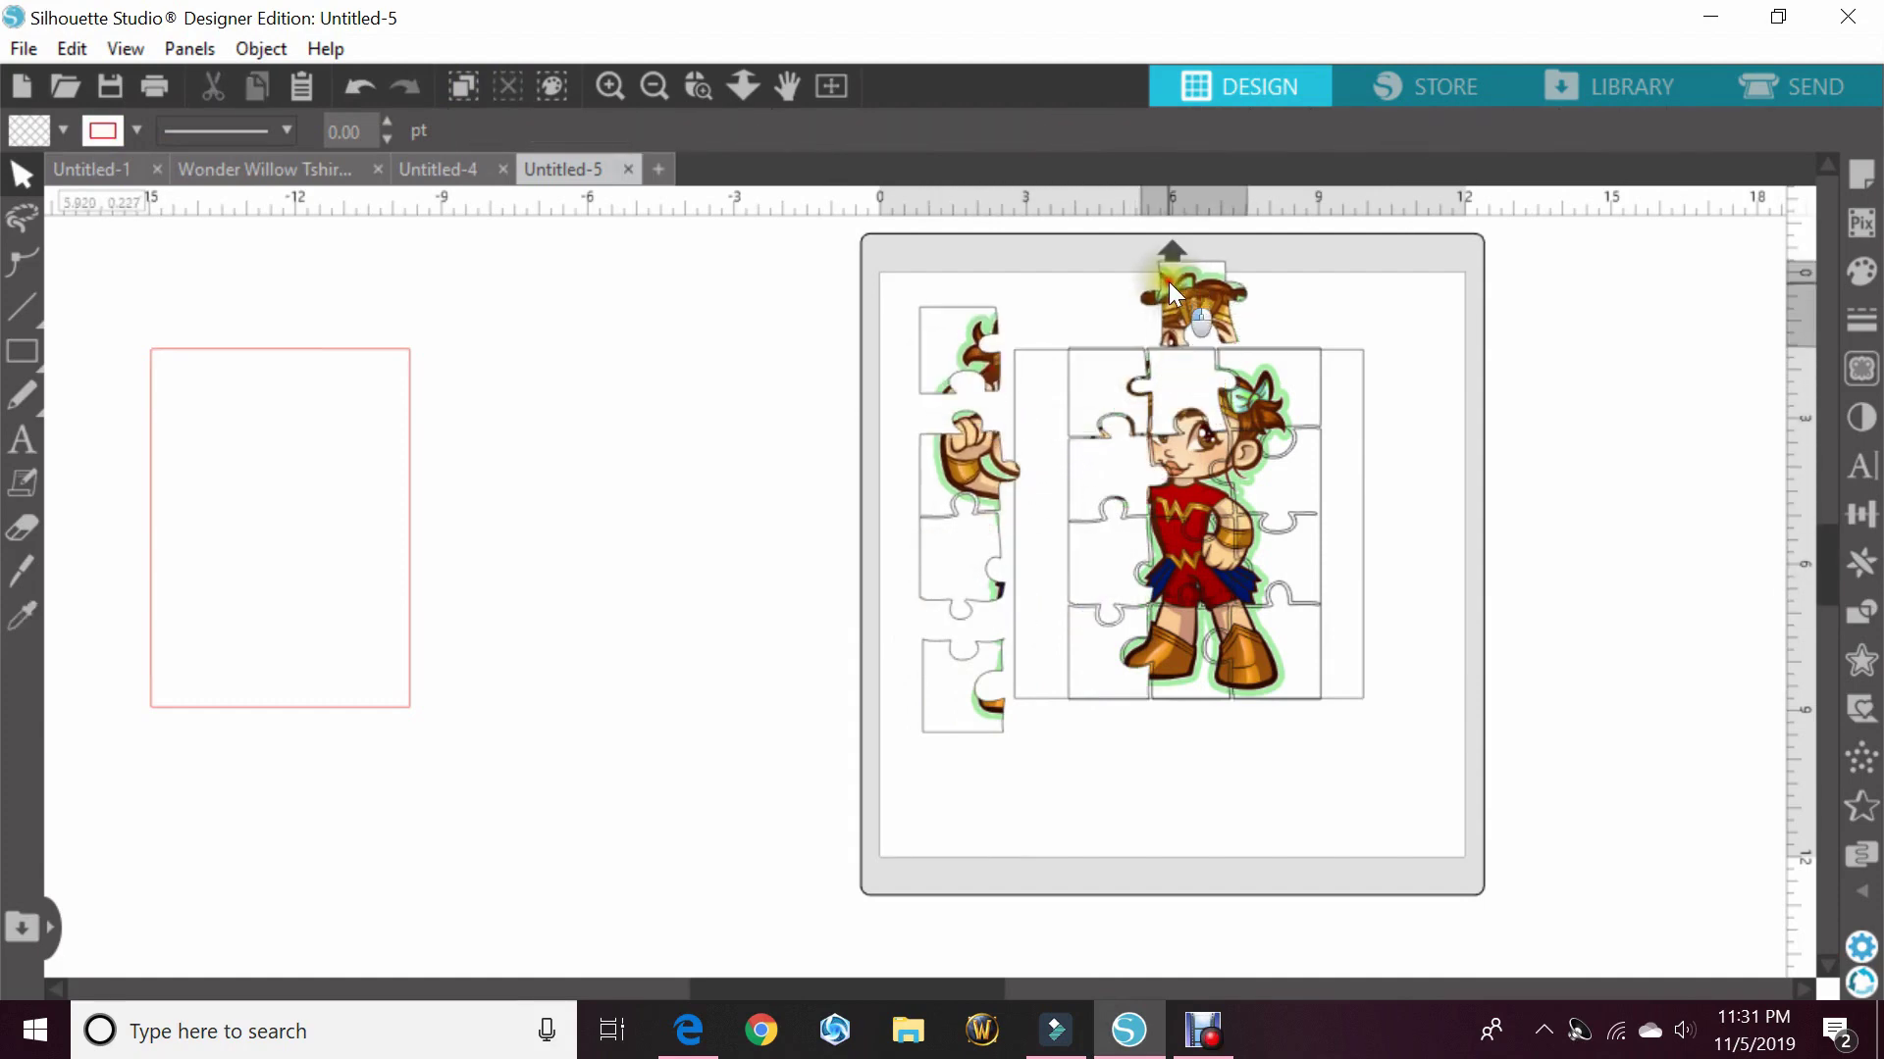
left_click_drag(1319, 608, 1472, 586)
left_click(1199, 820)
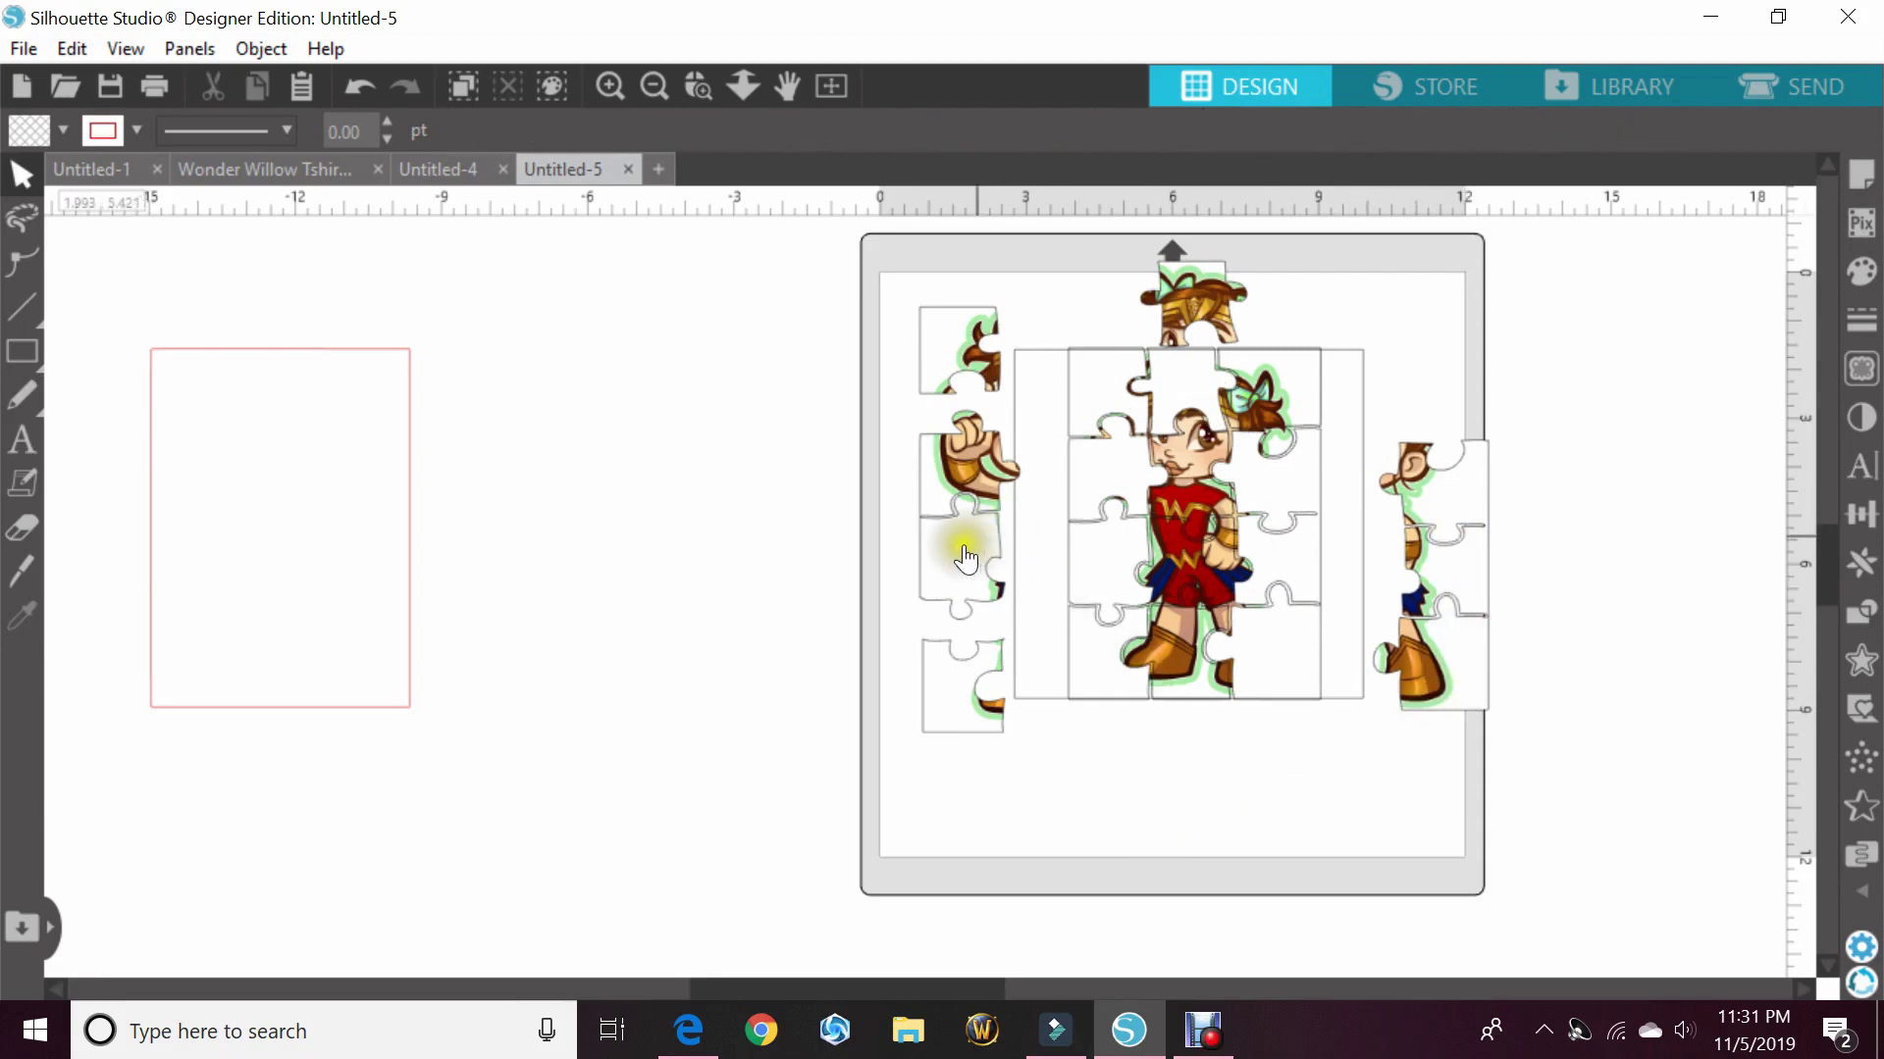
- Move the boot, red torso and face pieces out of the grid, then zoom into the right-side pieces
left_click_drag(1195, 627, 1216, 728)
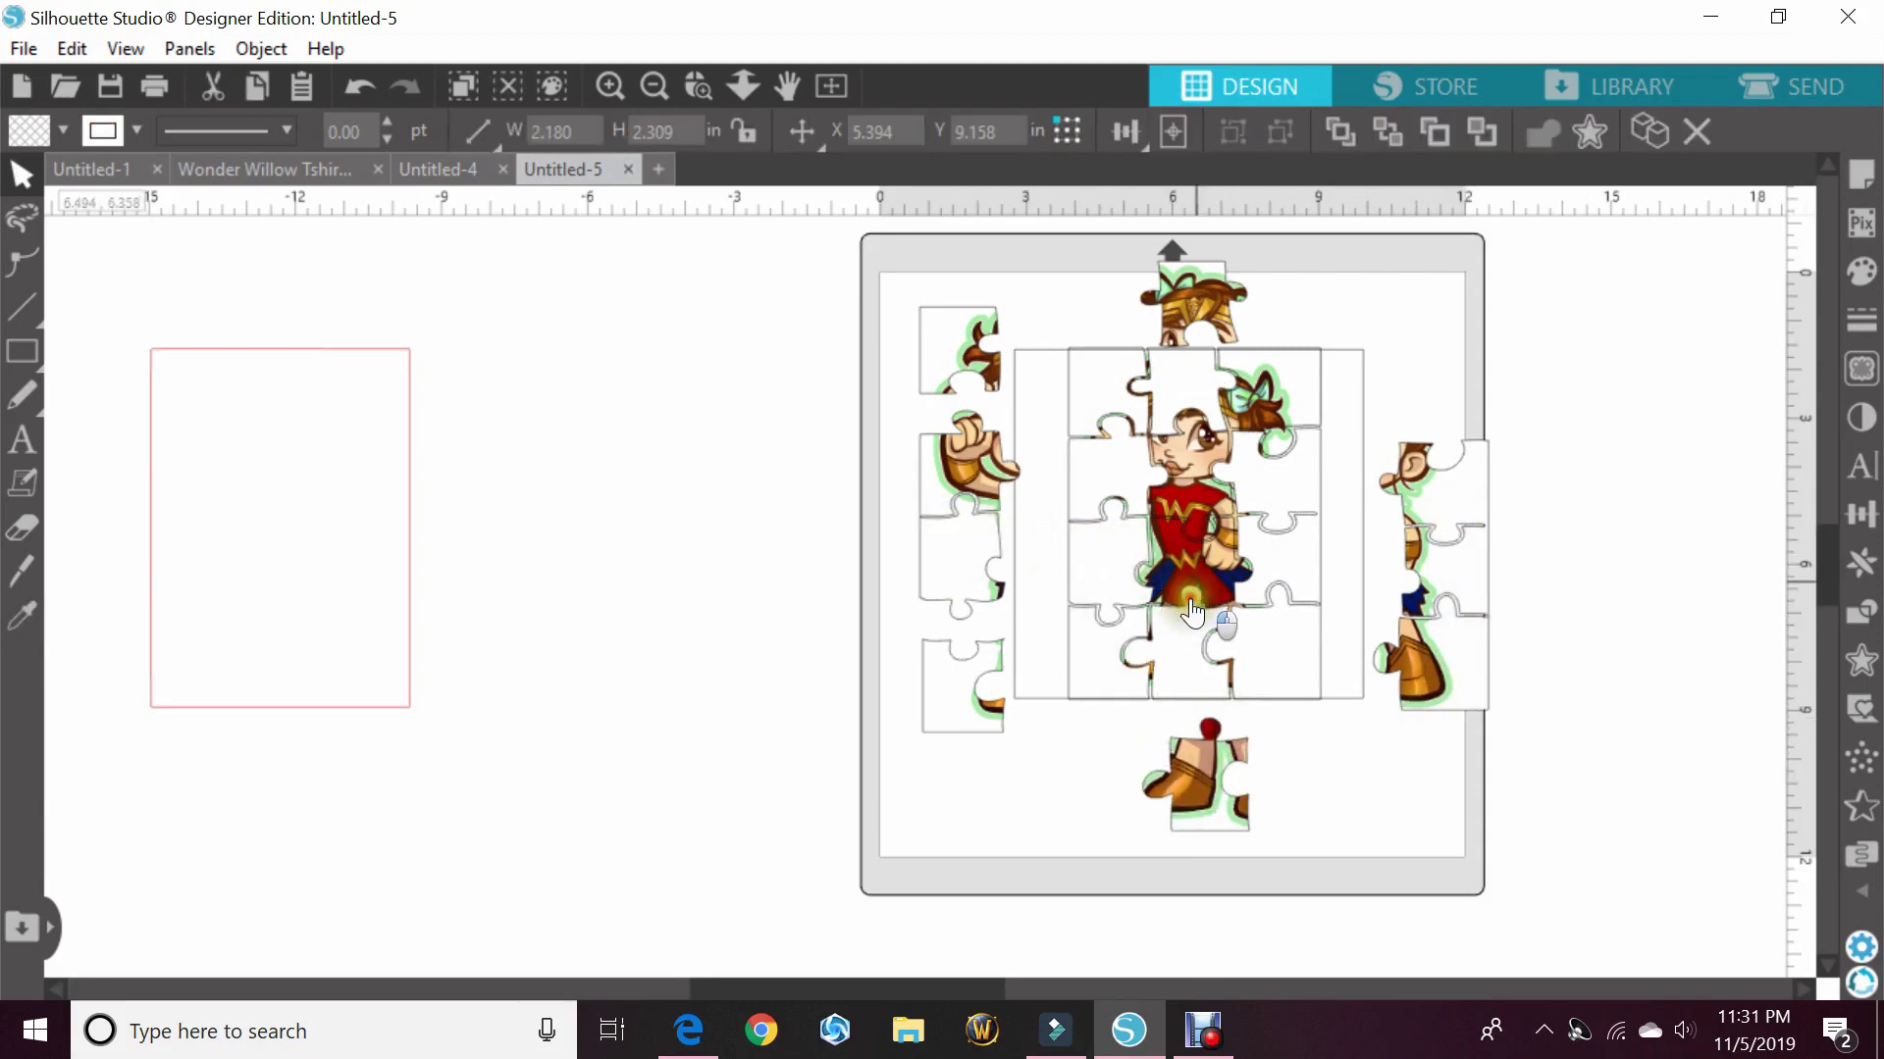
left_click_drag(1189, 579, 1120, 812)
left_click_drag(1191, 469, 1108, 569)
left_click(1484, 548)
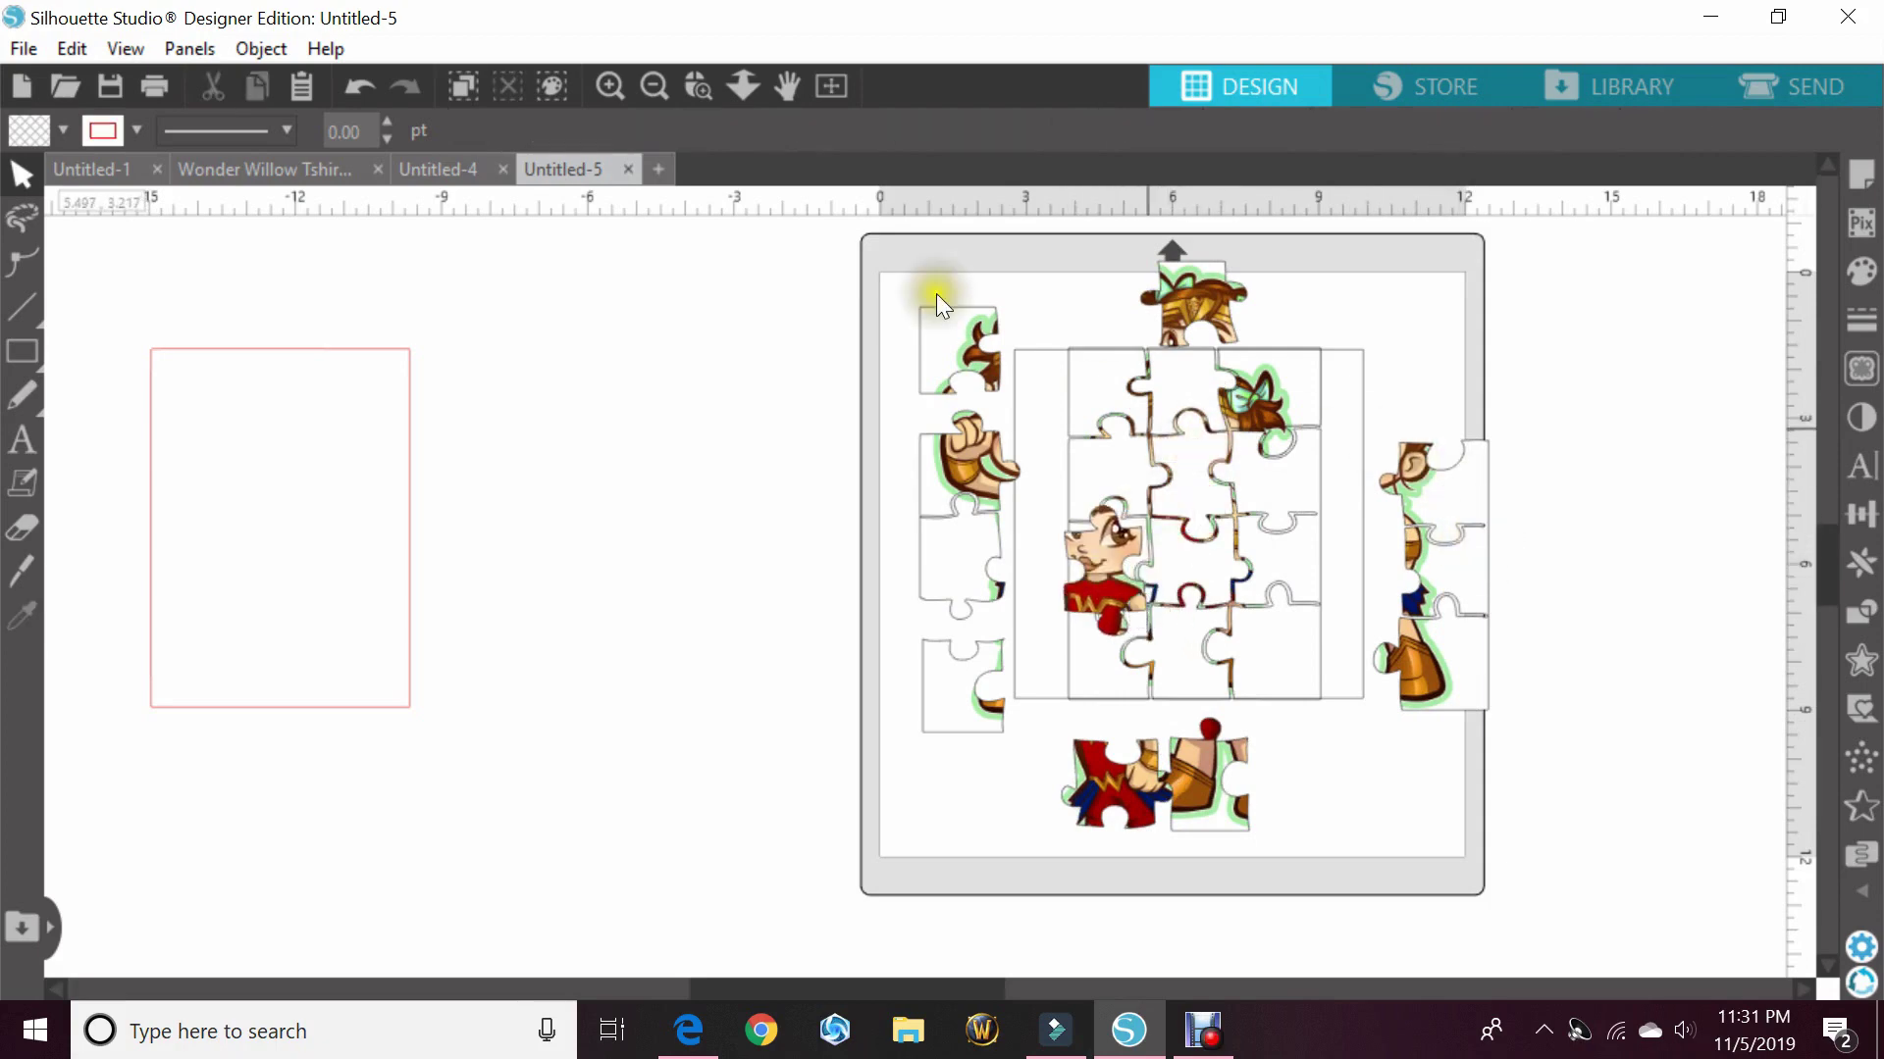
left_click(699, 90)
left_click_drag(1431, 502, 1533, 691)
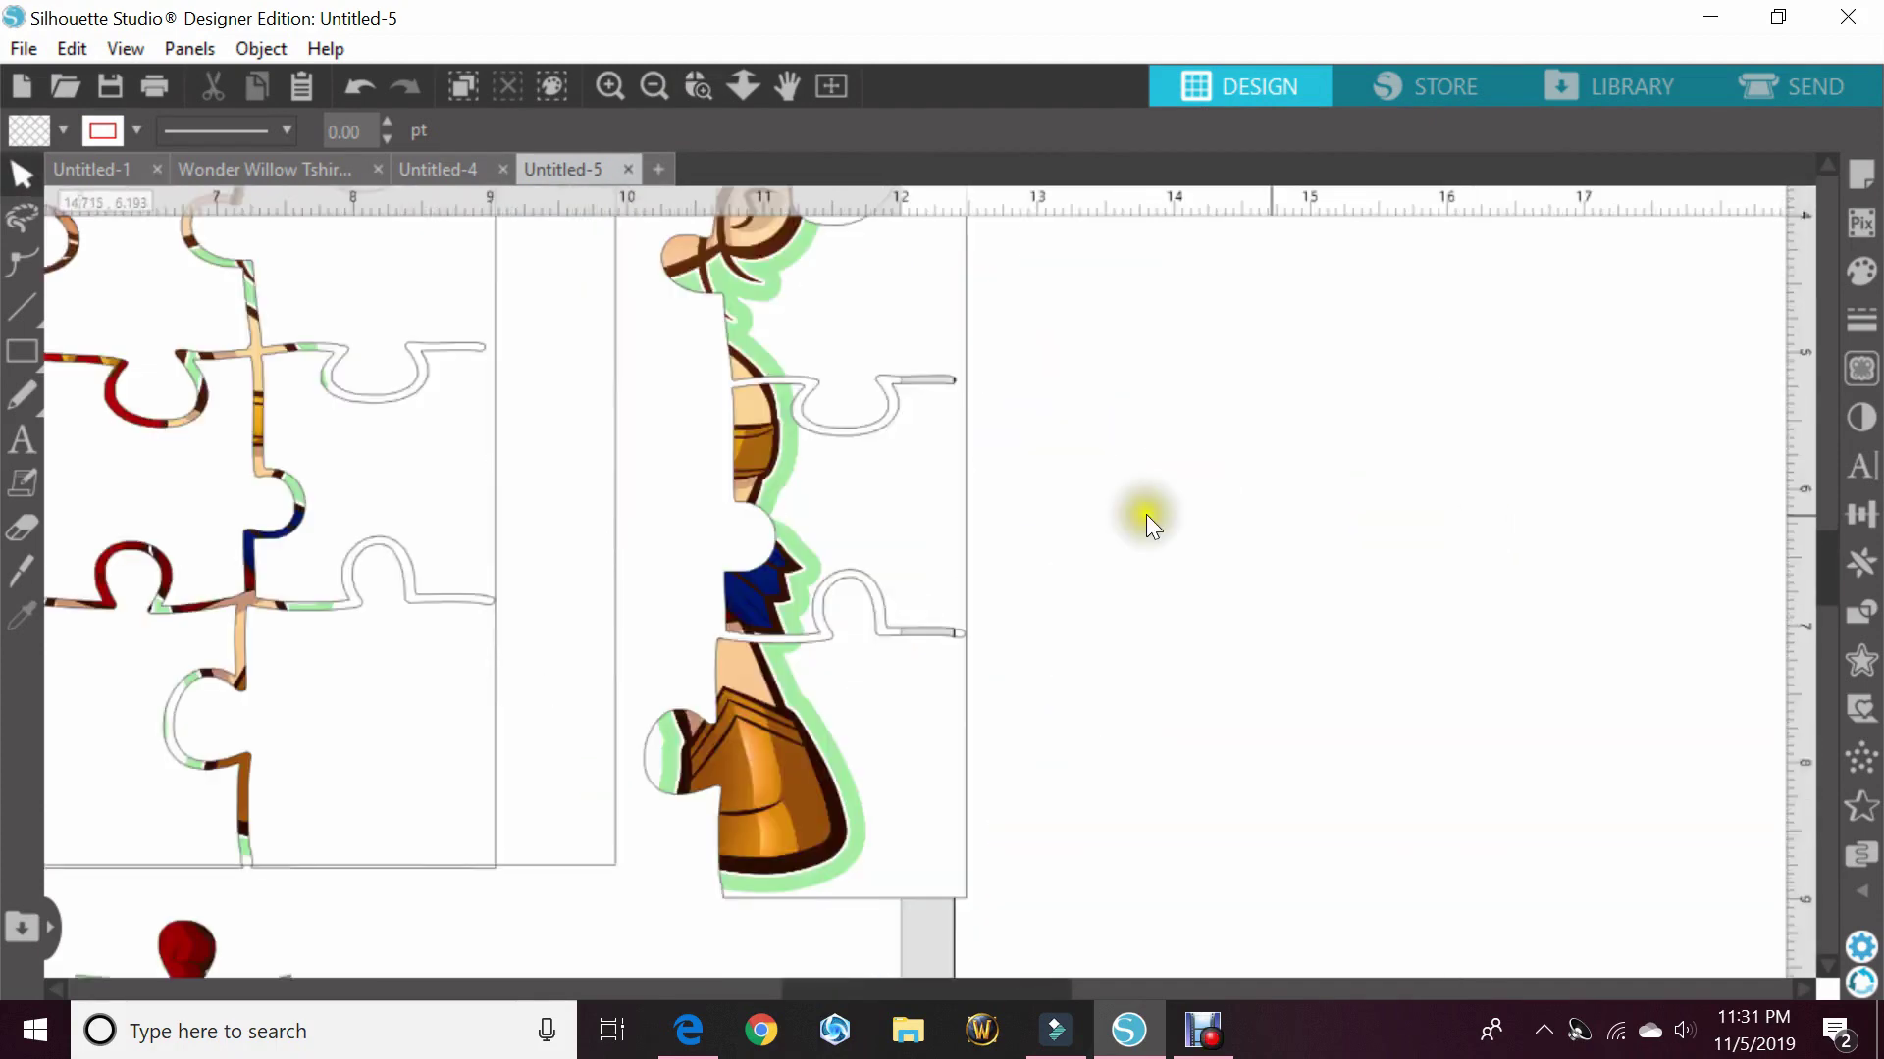
- Knife-cut across the upper and lower open line ends in the right column
left_click(957, 380)
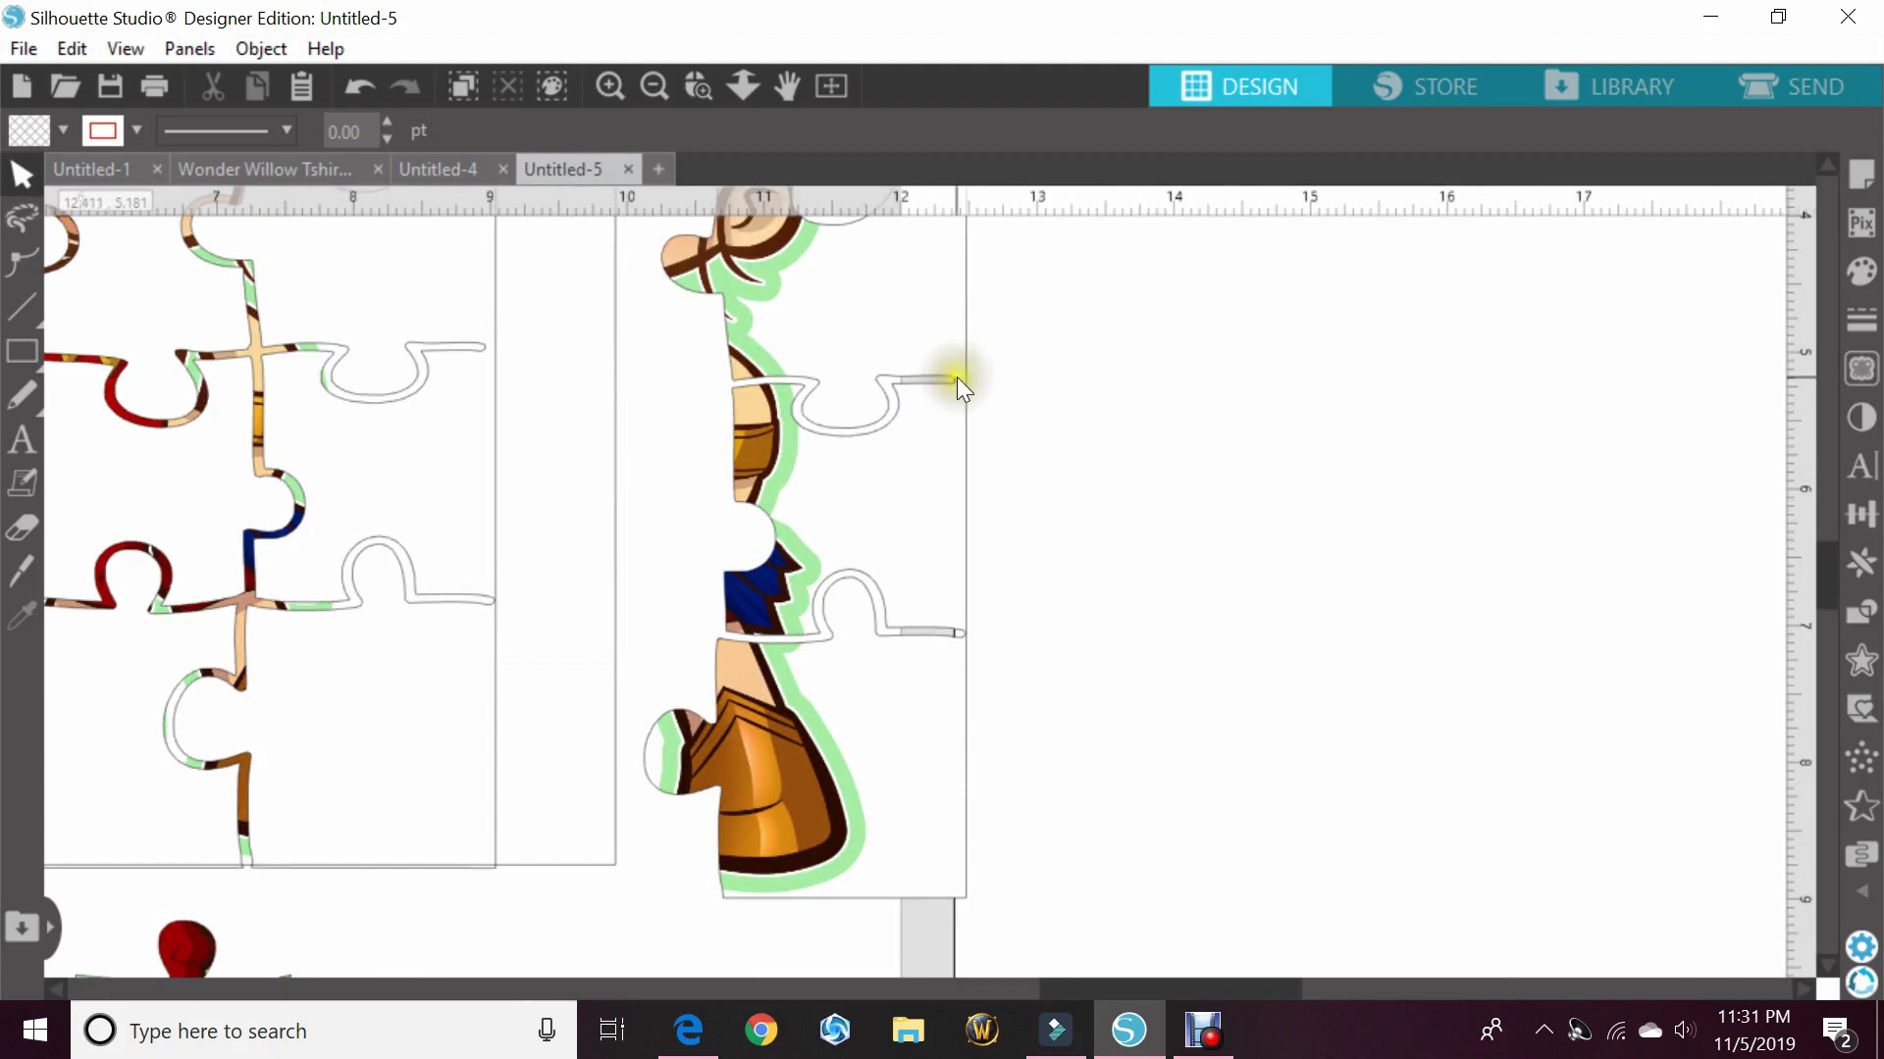
left_click(24, 574)
left_click_drag(955, 378, 971, 379)
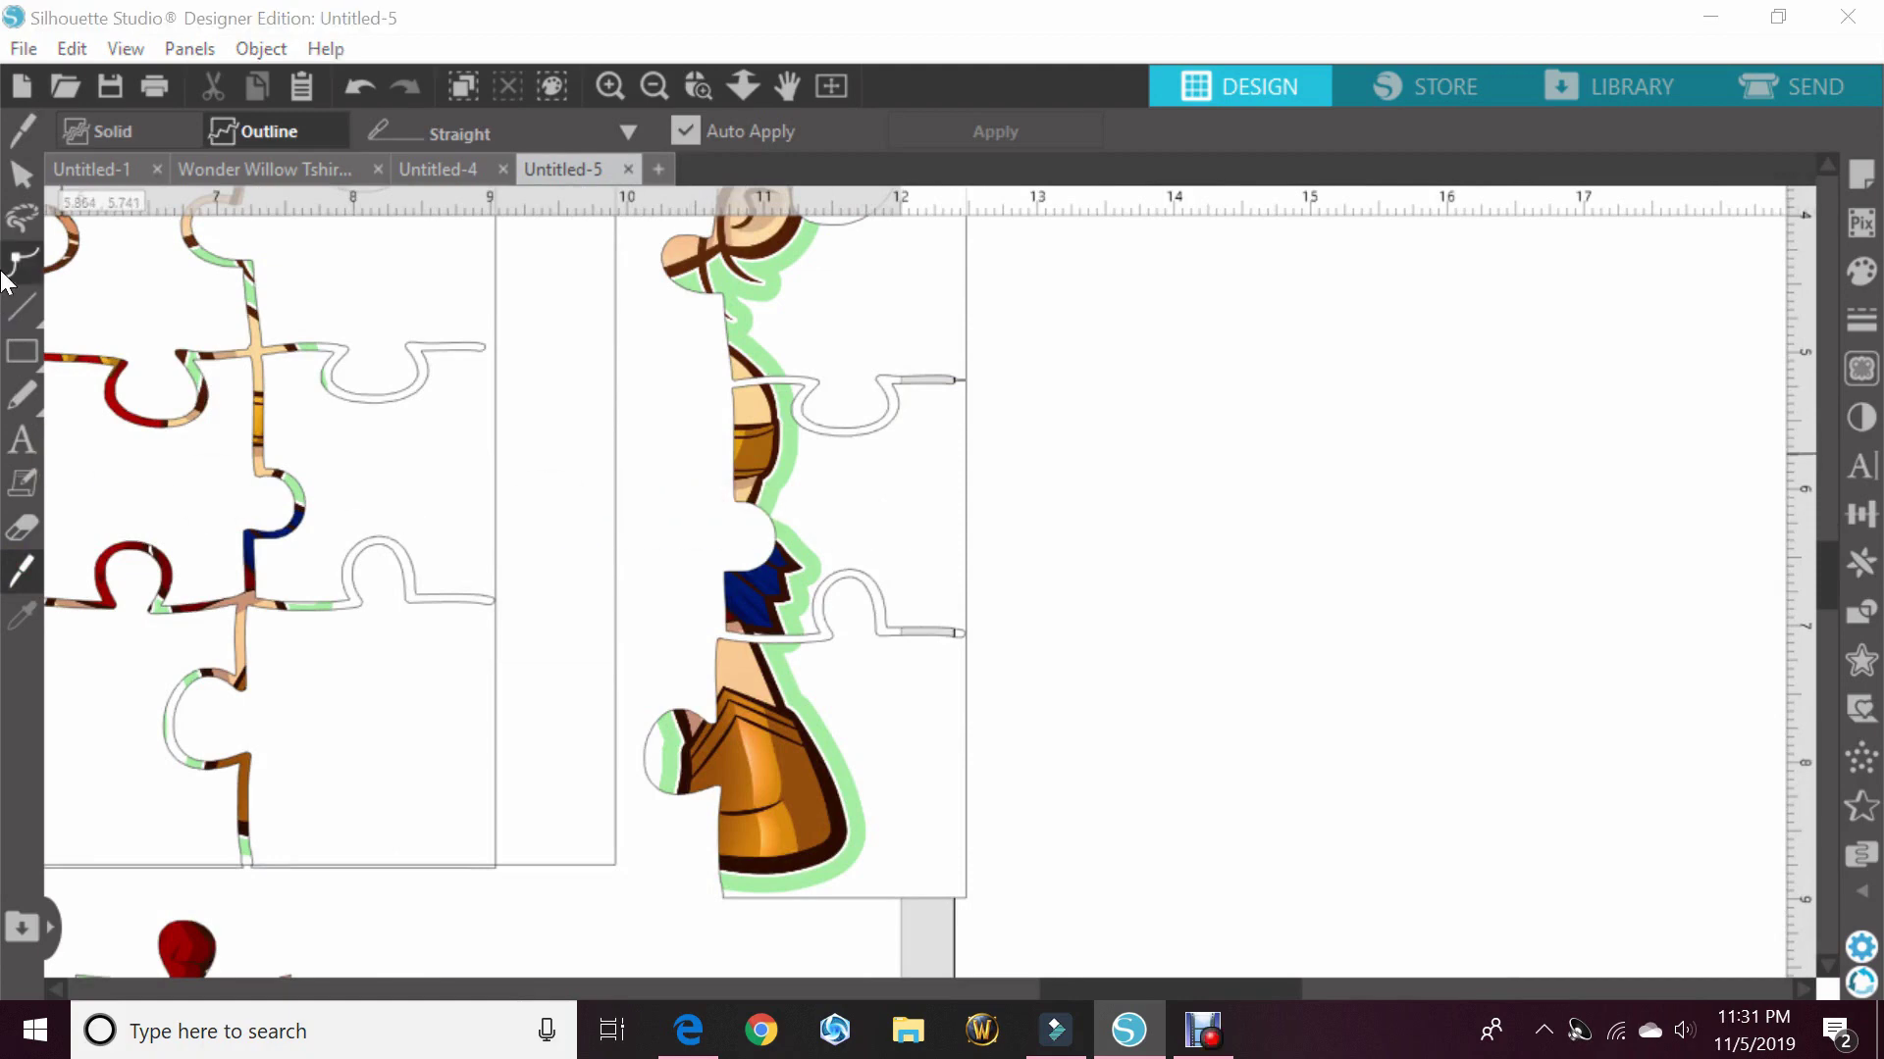
mouse_move(958, 631)
left_mouse_down()
mouse_move(991, 639)
mouse_move(916, 761)
left_mouse_up()
- Shift the bottom boot piece away from its neighbour, undoing the extra piece moves
left_click(20, 173)
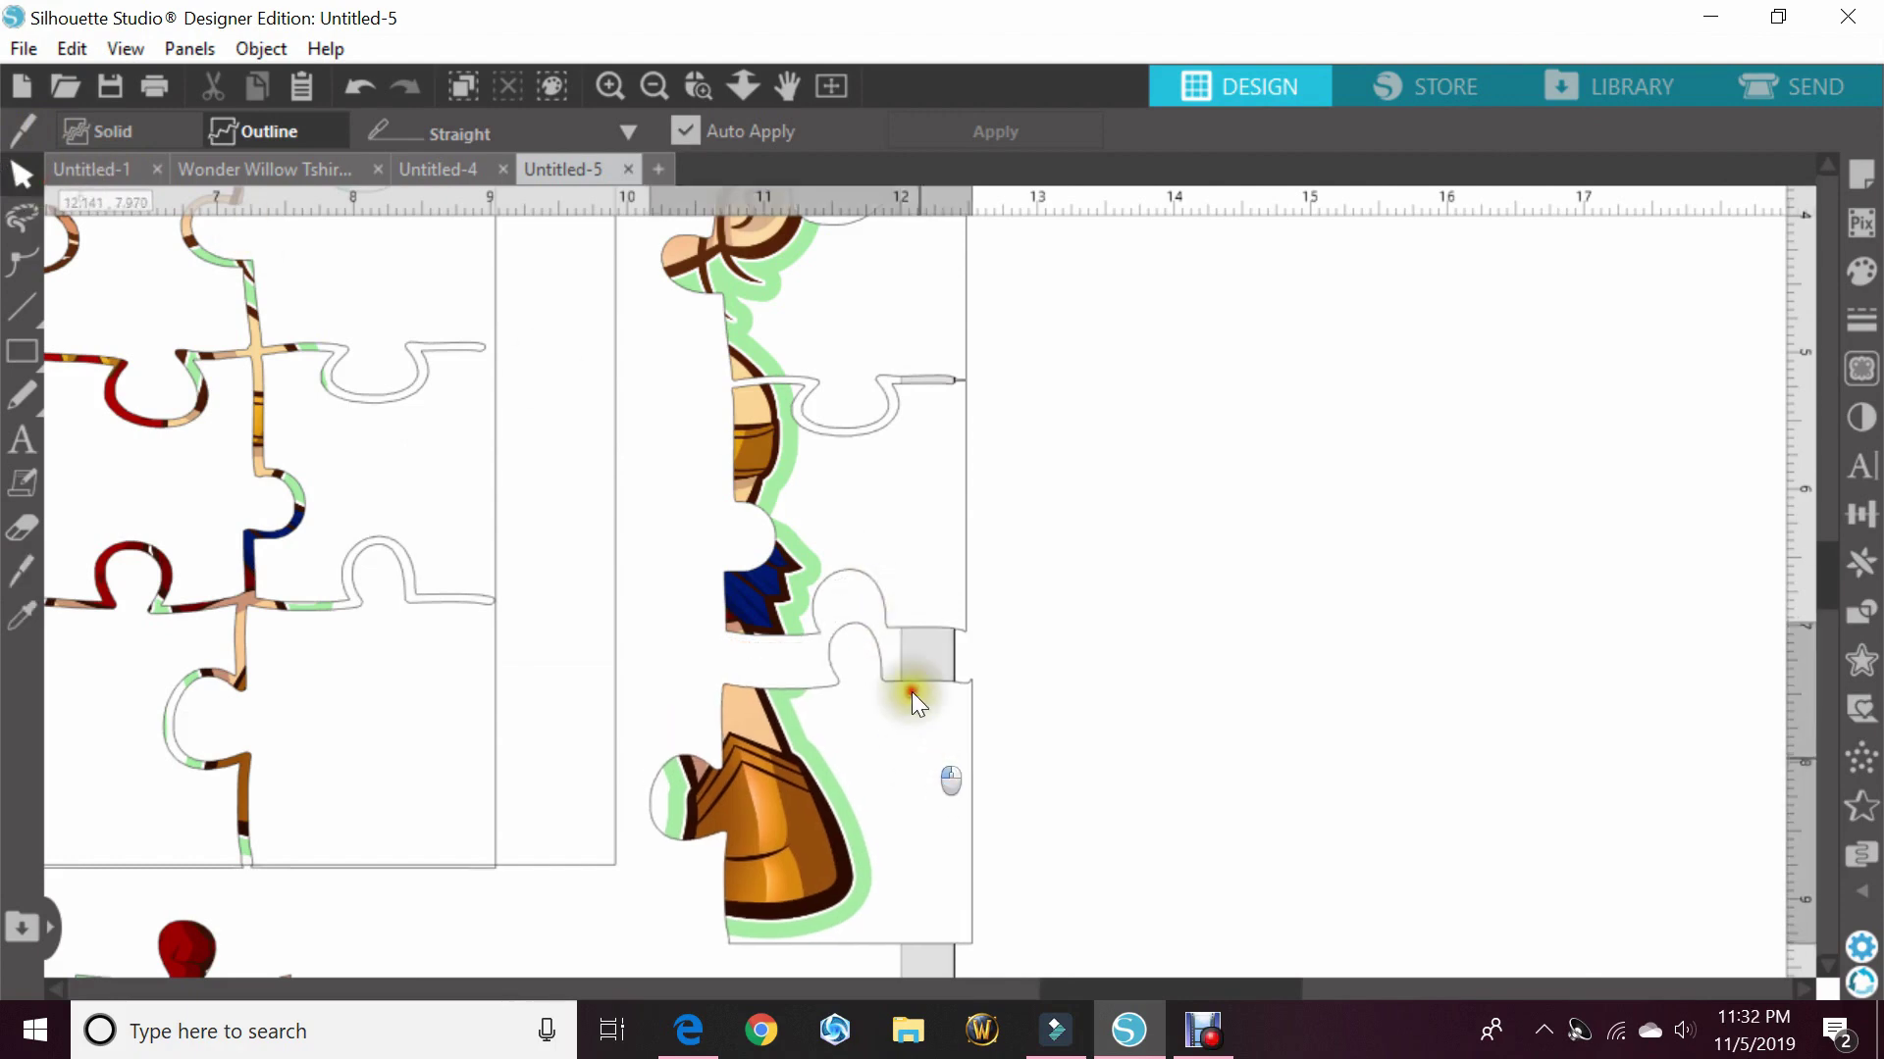
left_click_drag(896, 589, 930, 451)
left_click_drag(925, 328, 927, 298)
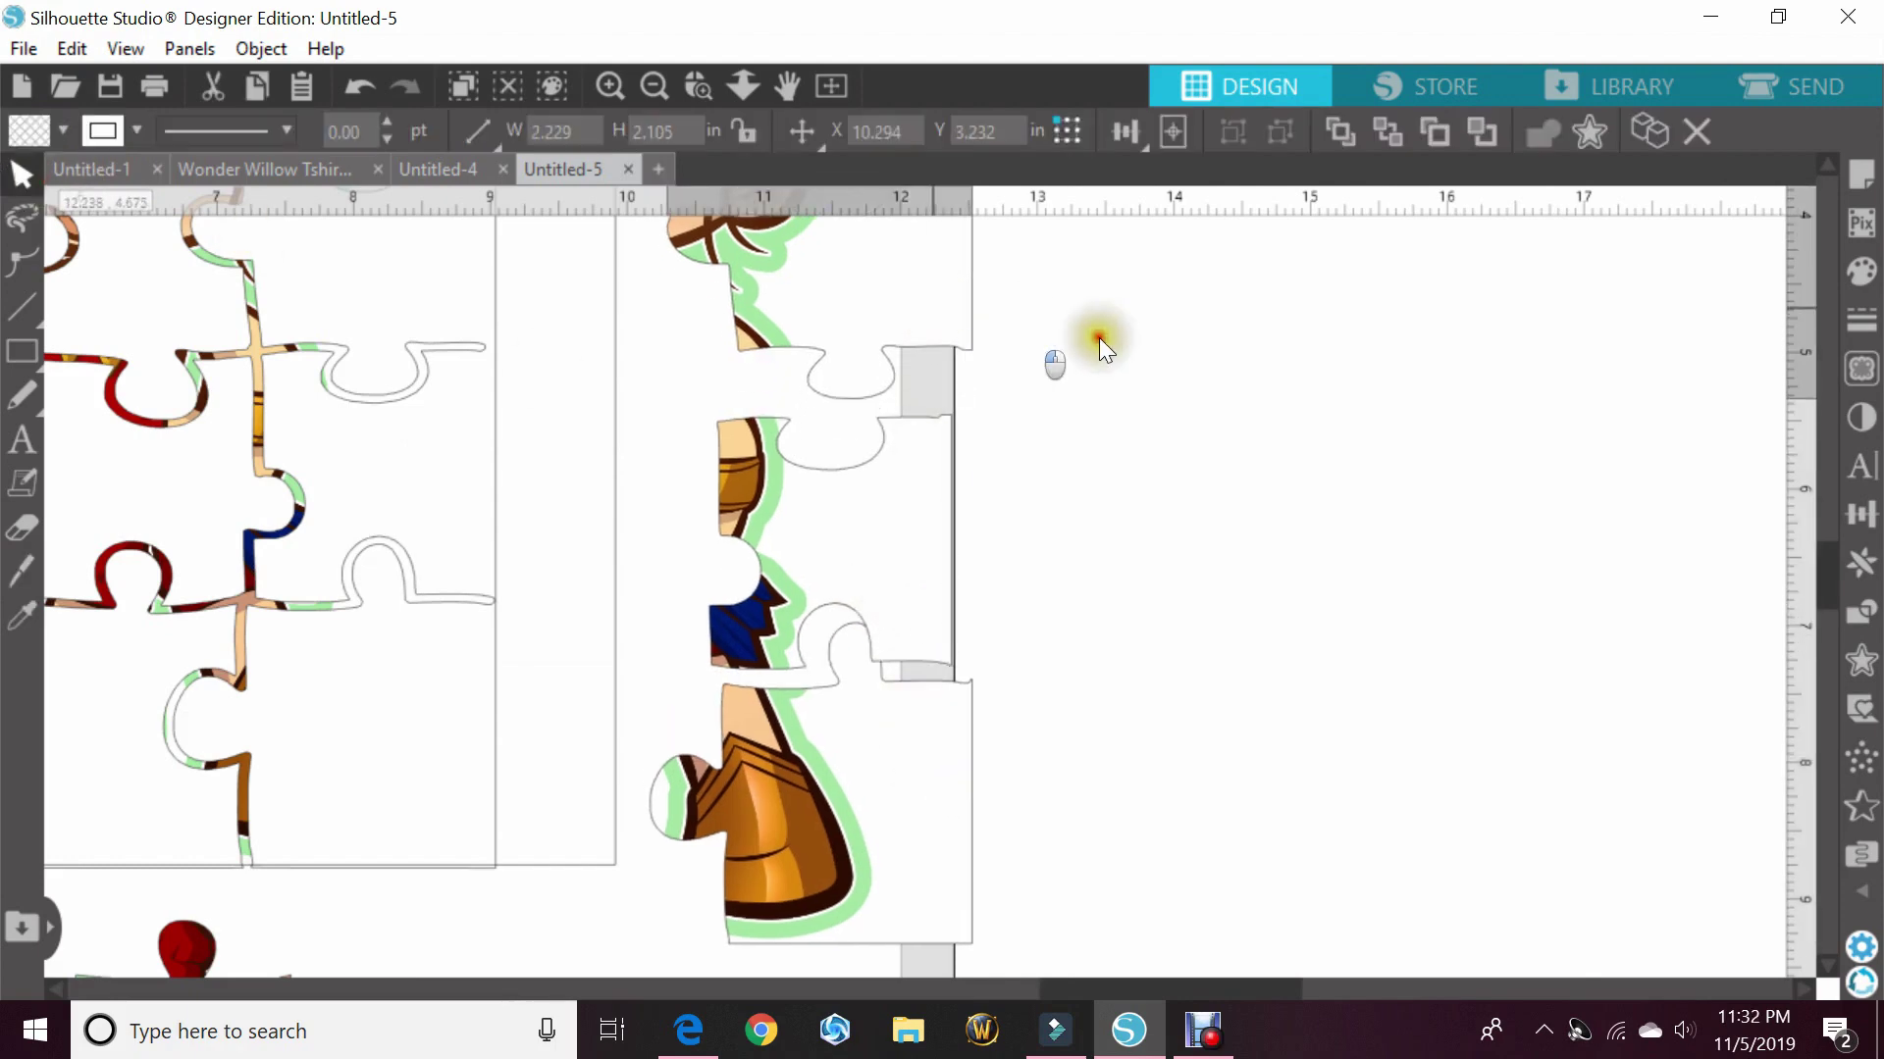
left_click(1093, 337)
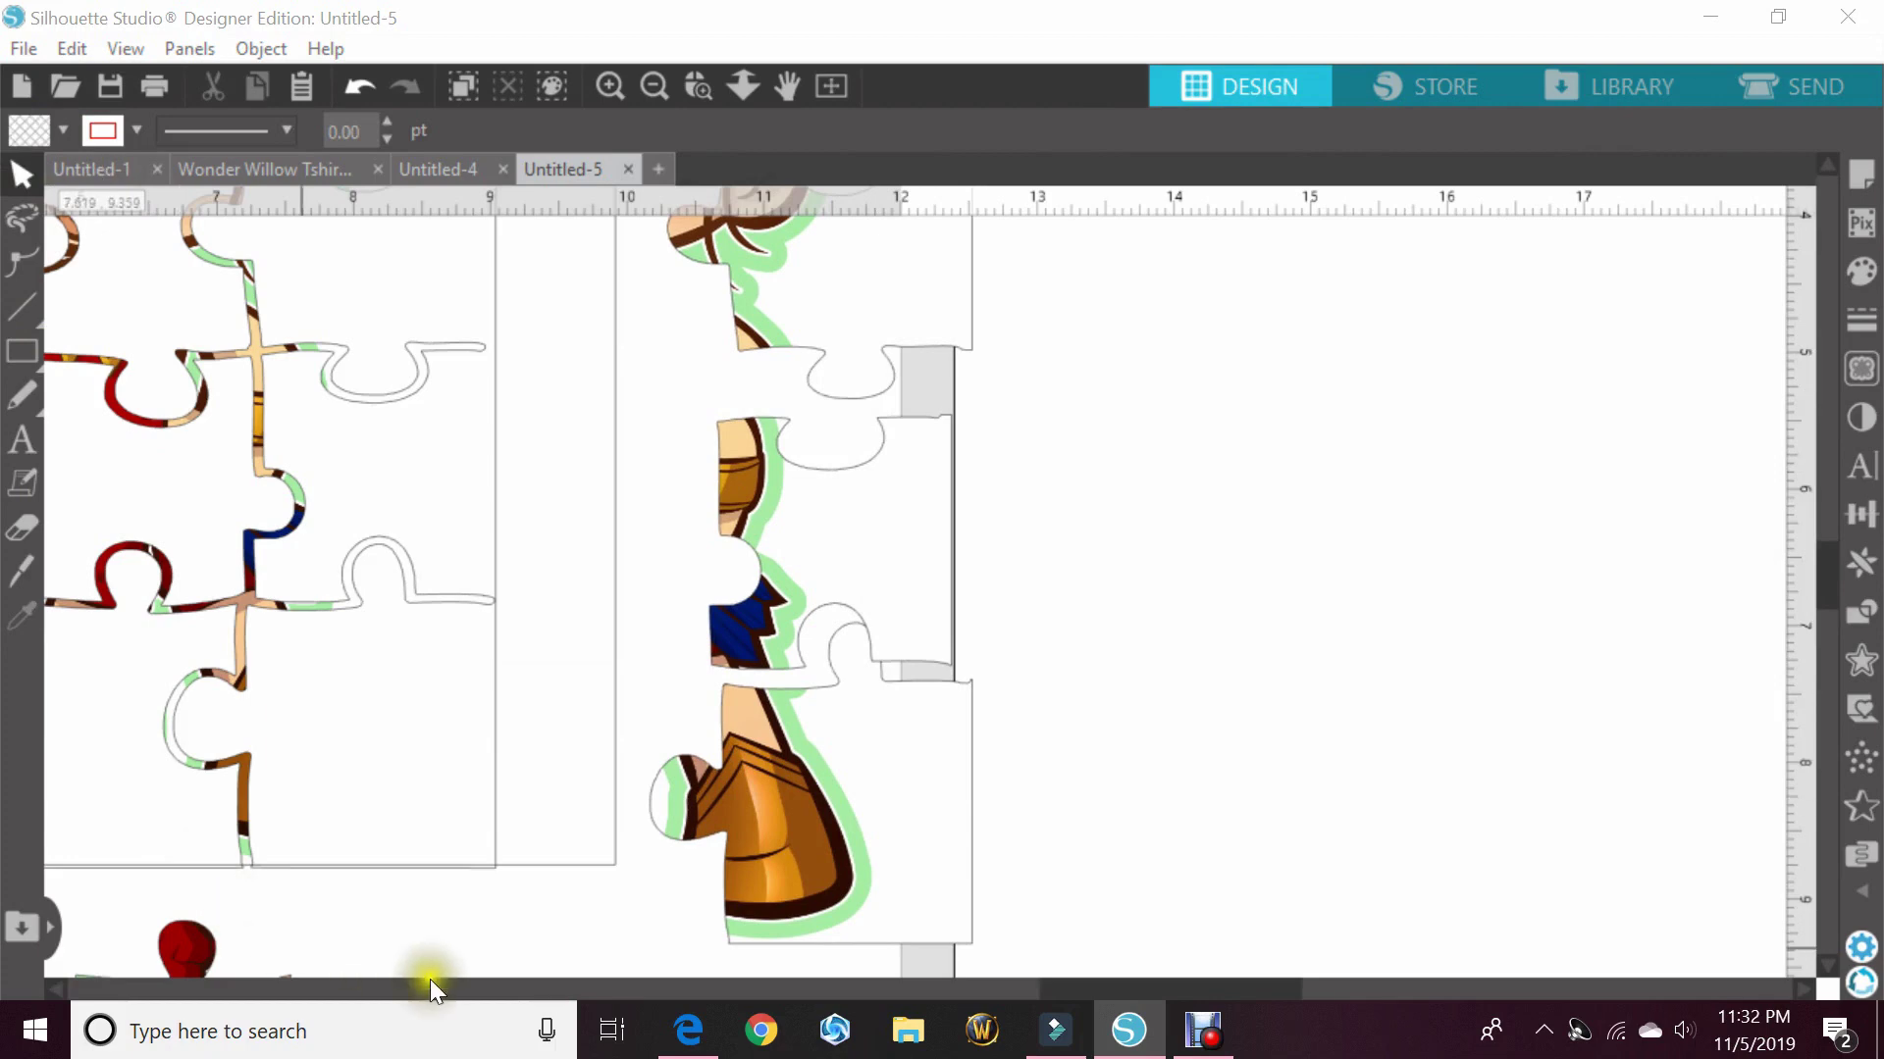
left_click(367, 87)
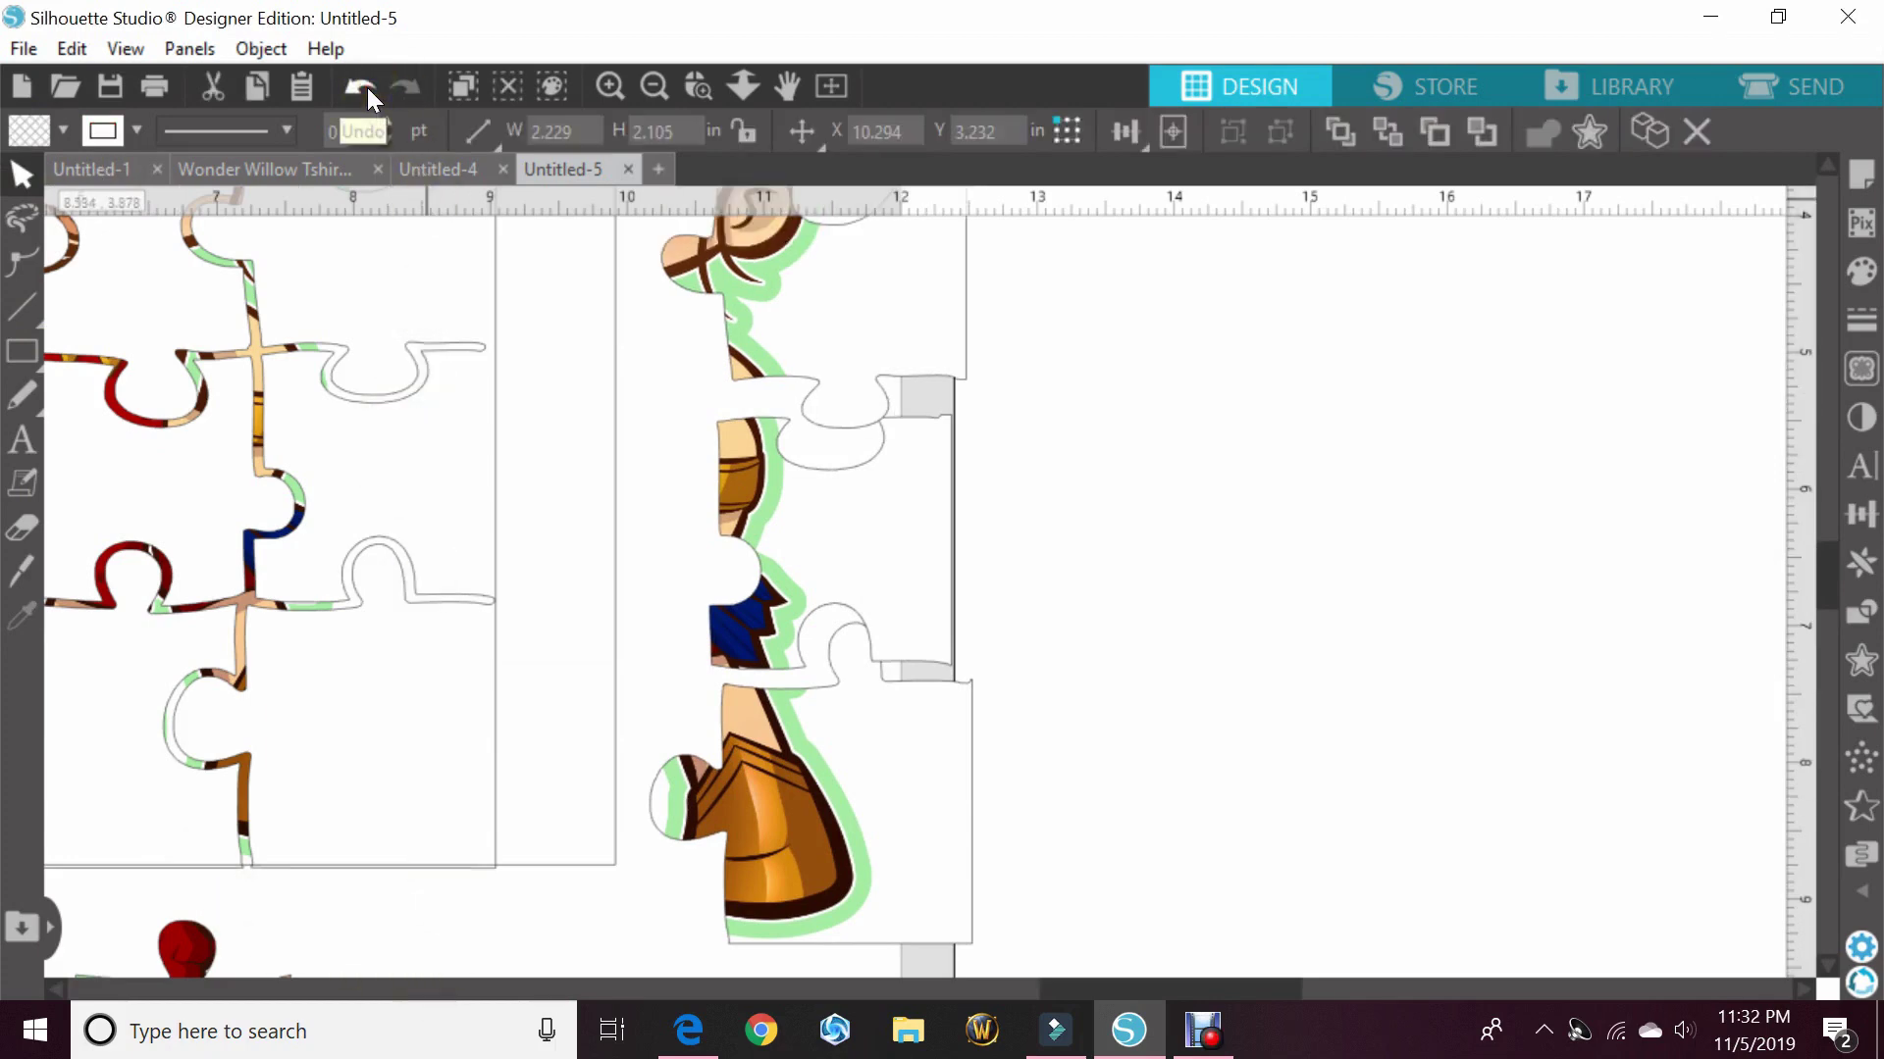
left_click(367, 86)
left_click(367, 87)
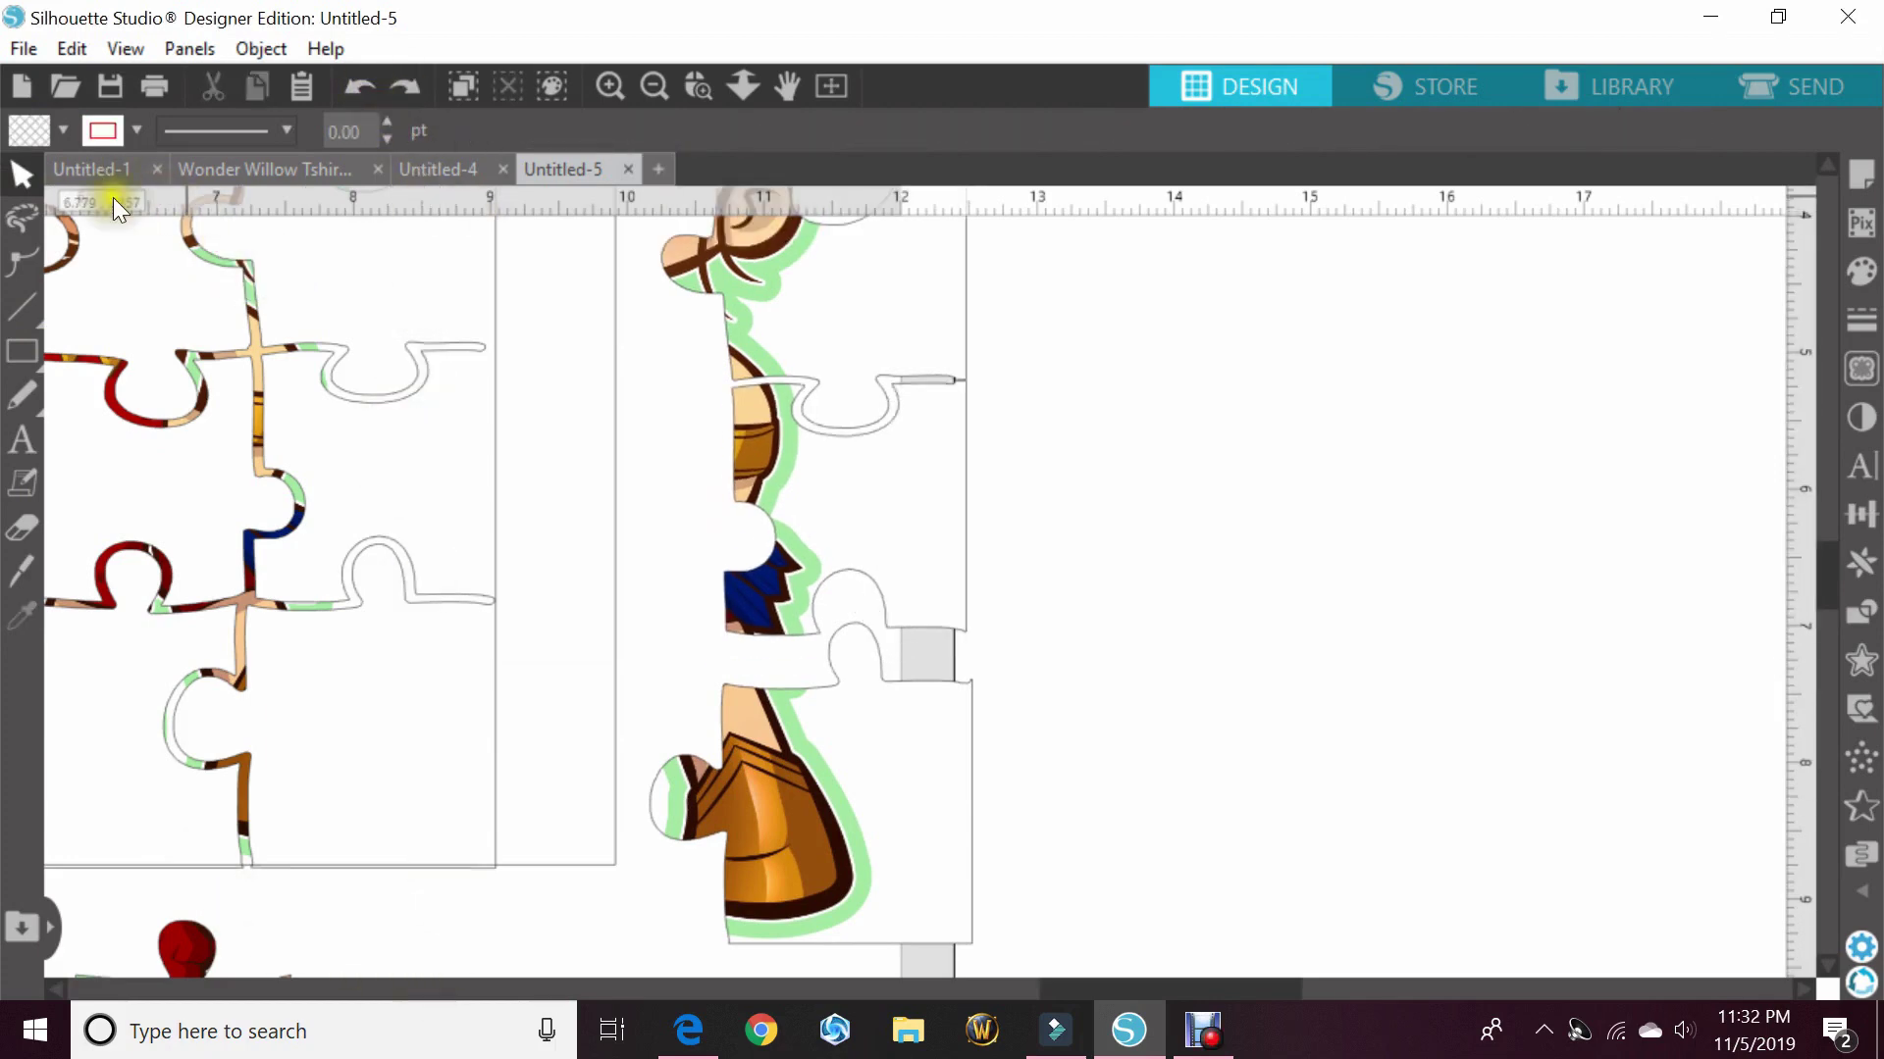
left_click(608, 87)
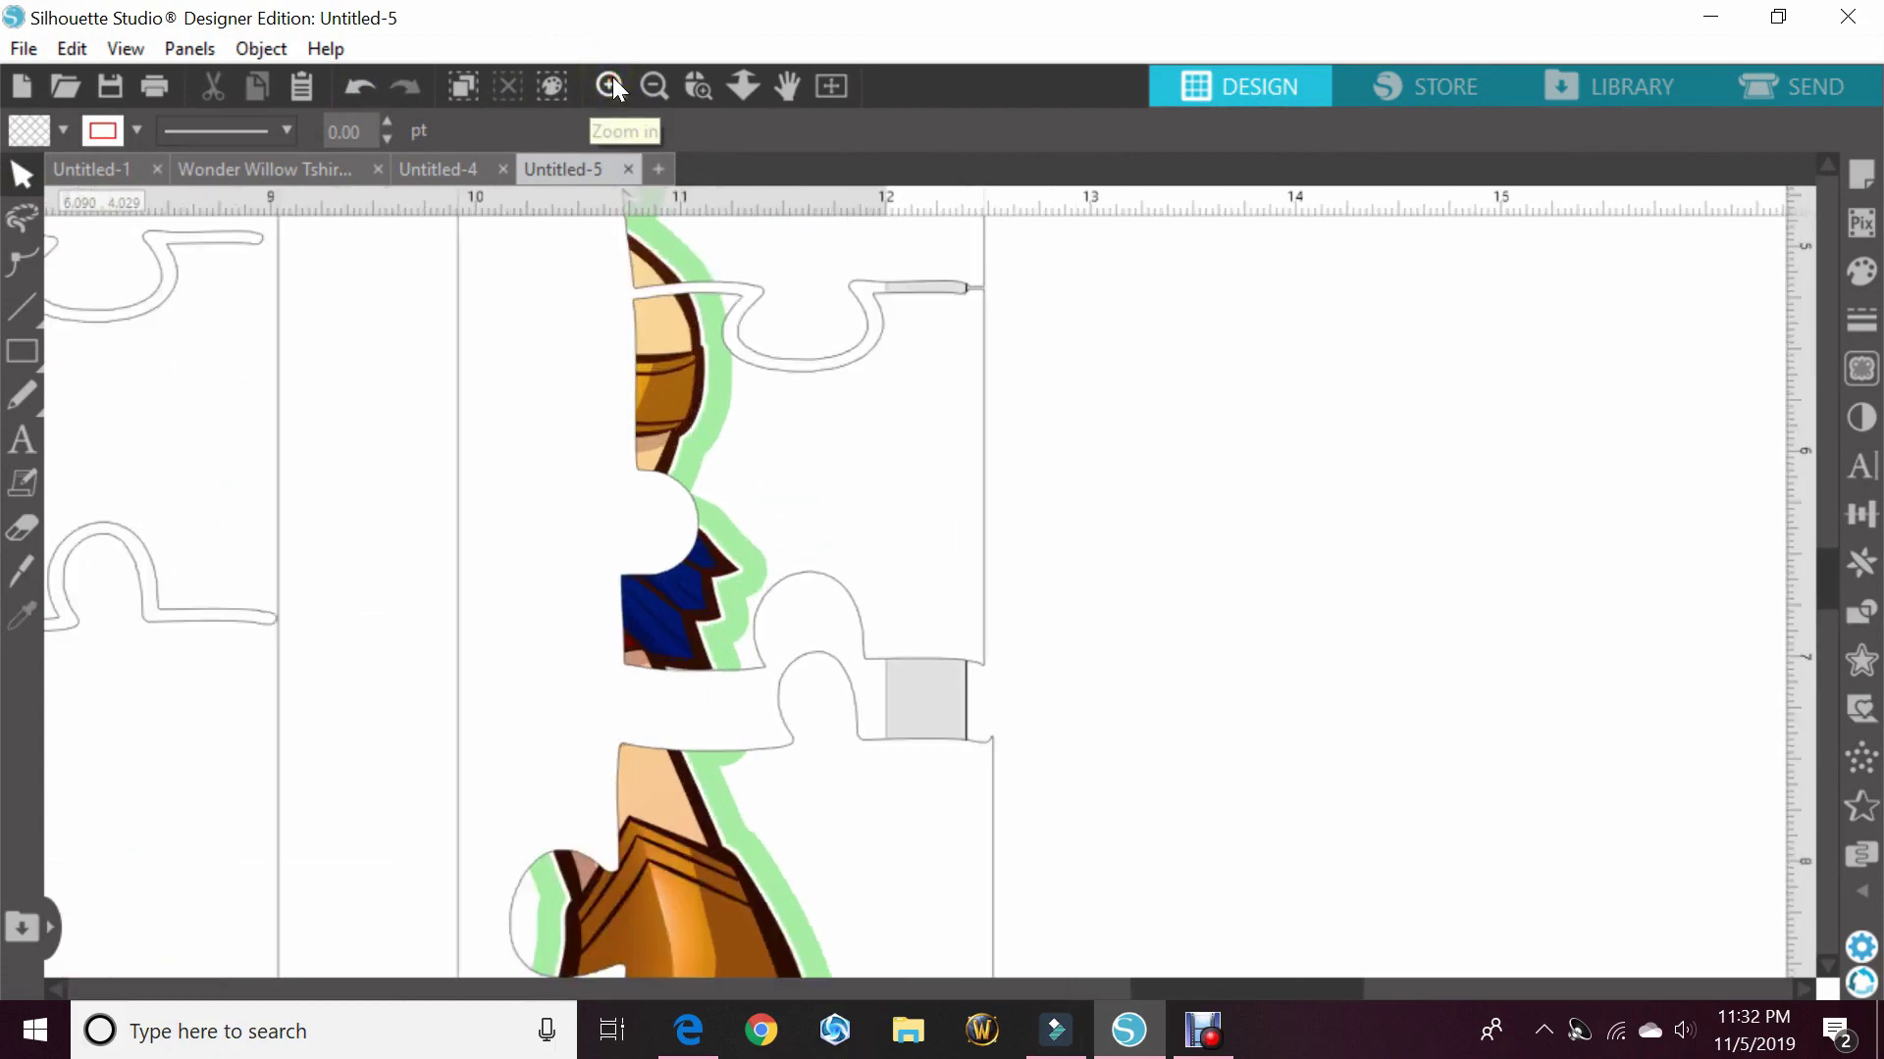
left_click(666, 79)
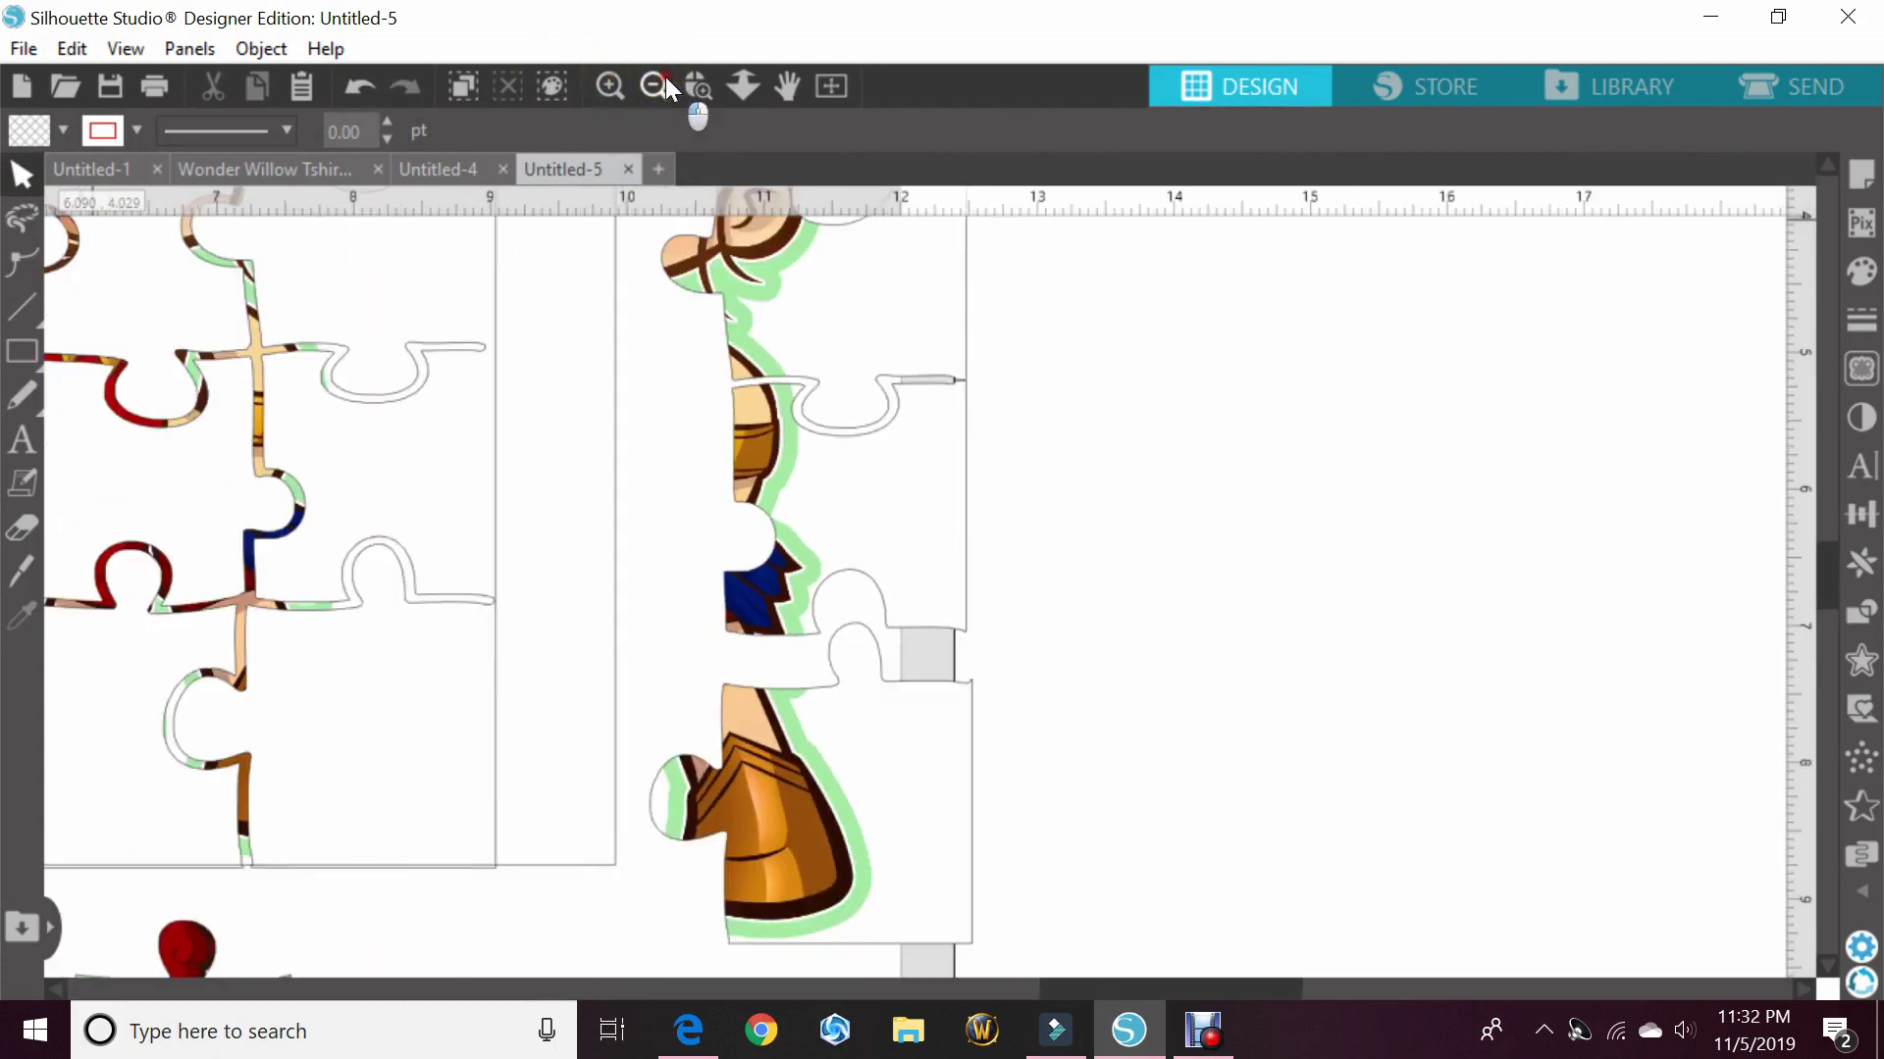
left_click(665, 78)
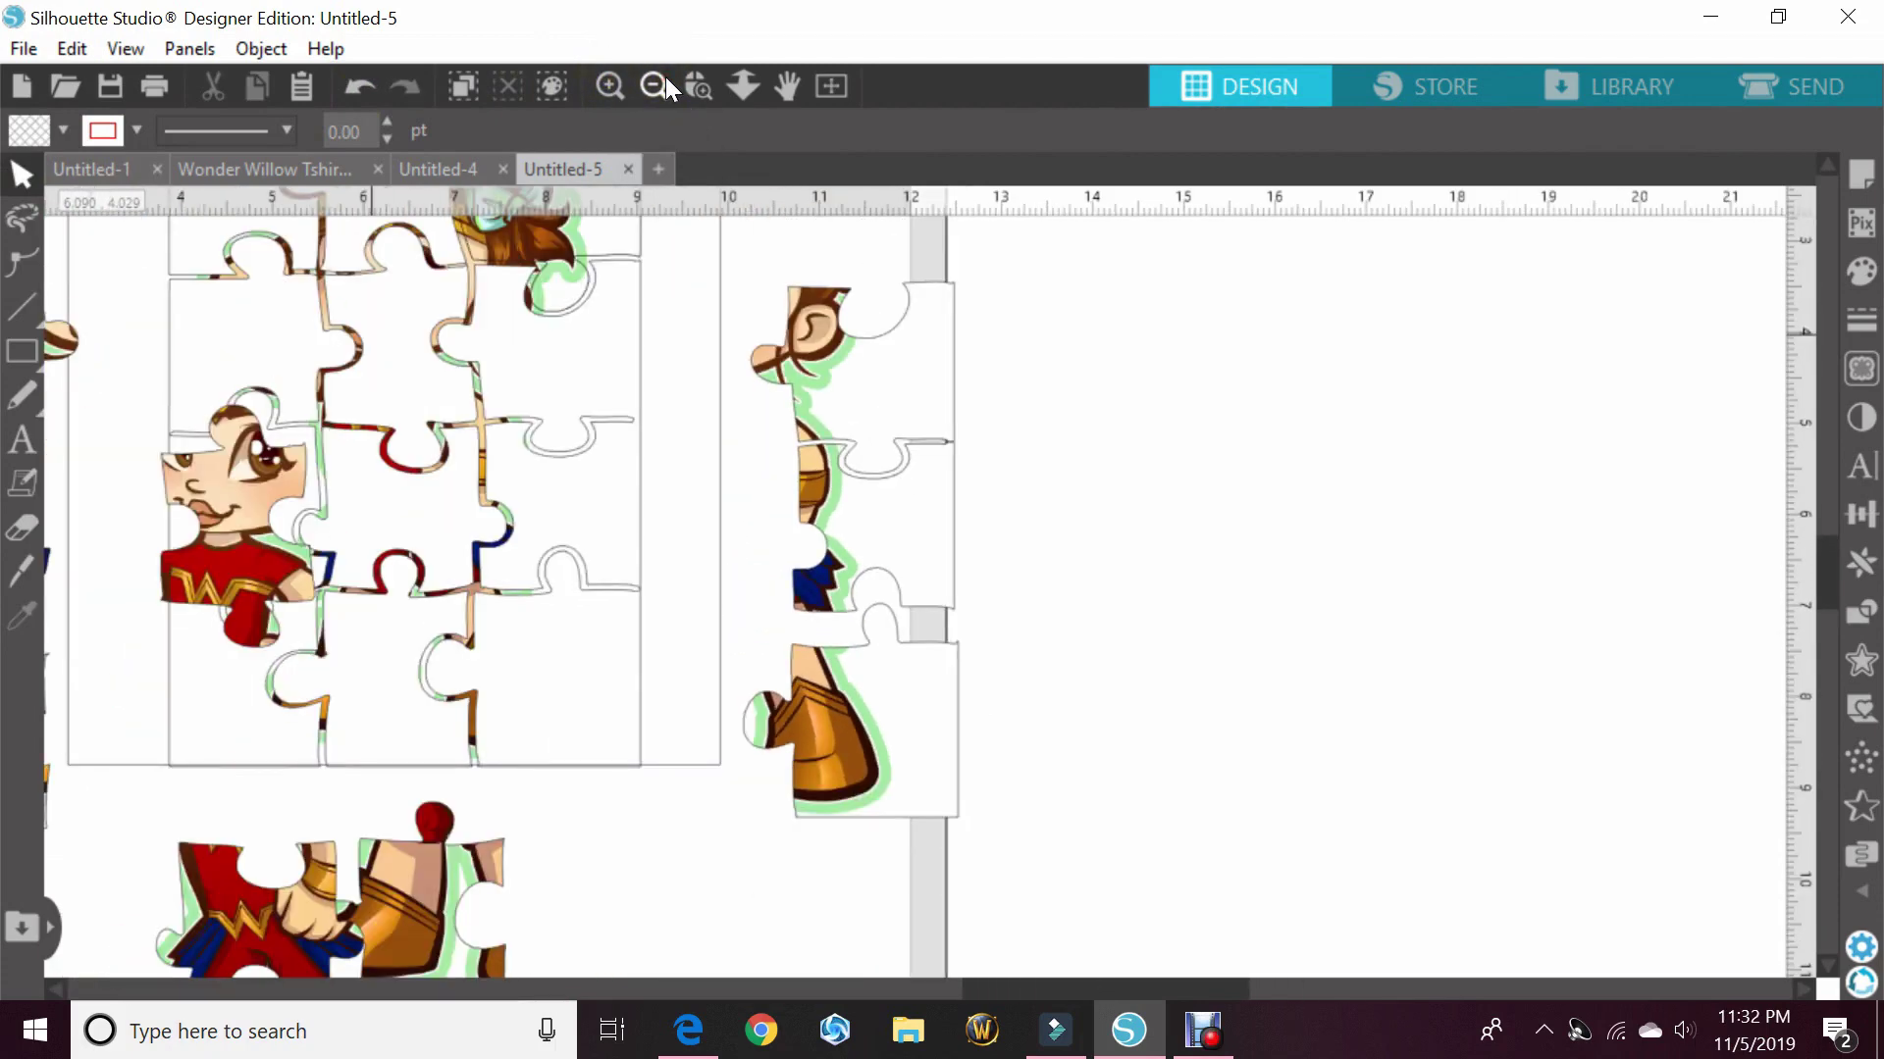